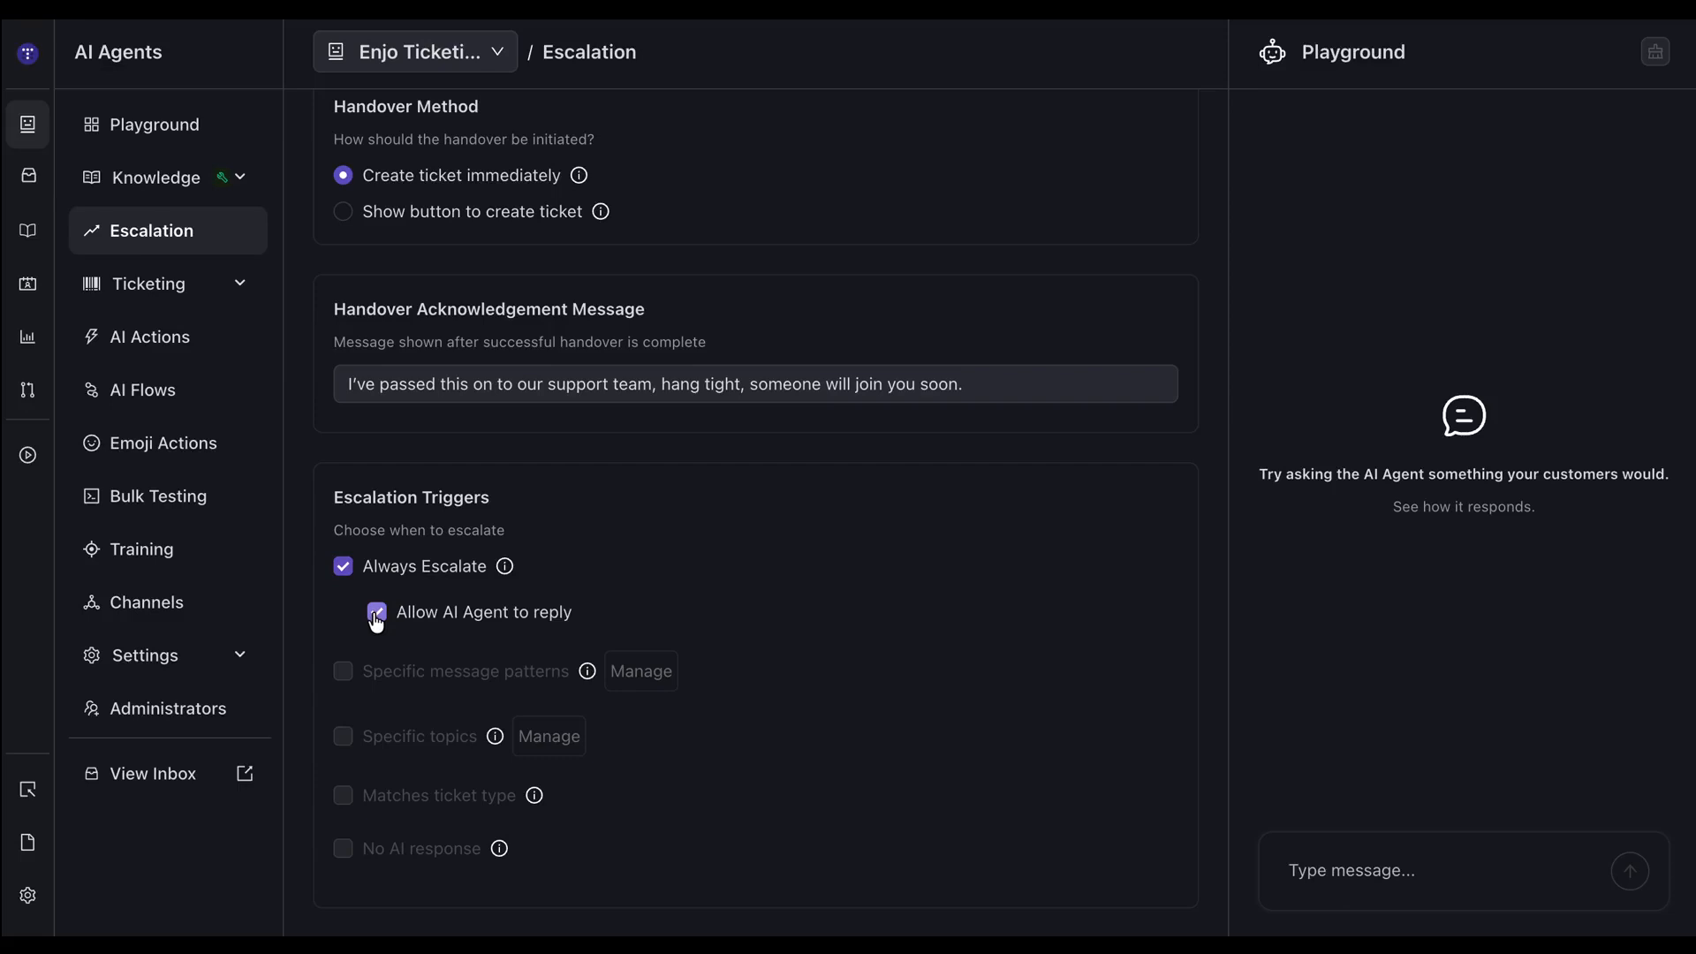
Replace the Always Escalate trigger with Specific message patterns and open its pattern conditions.
click(376, 619)
click(343, 566)
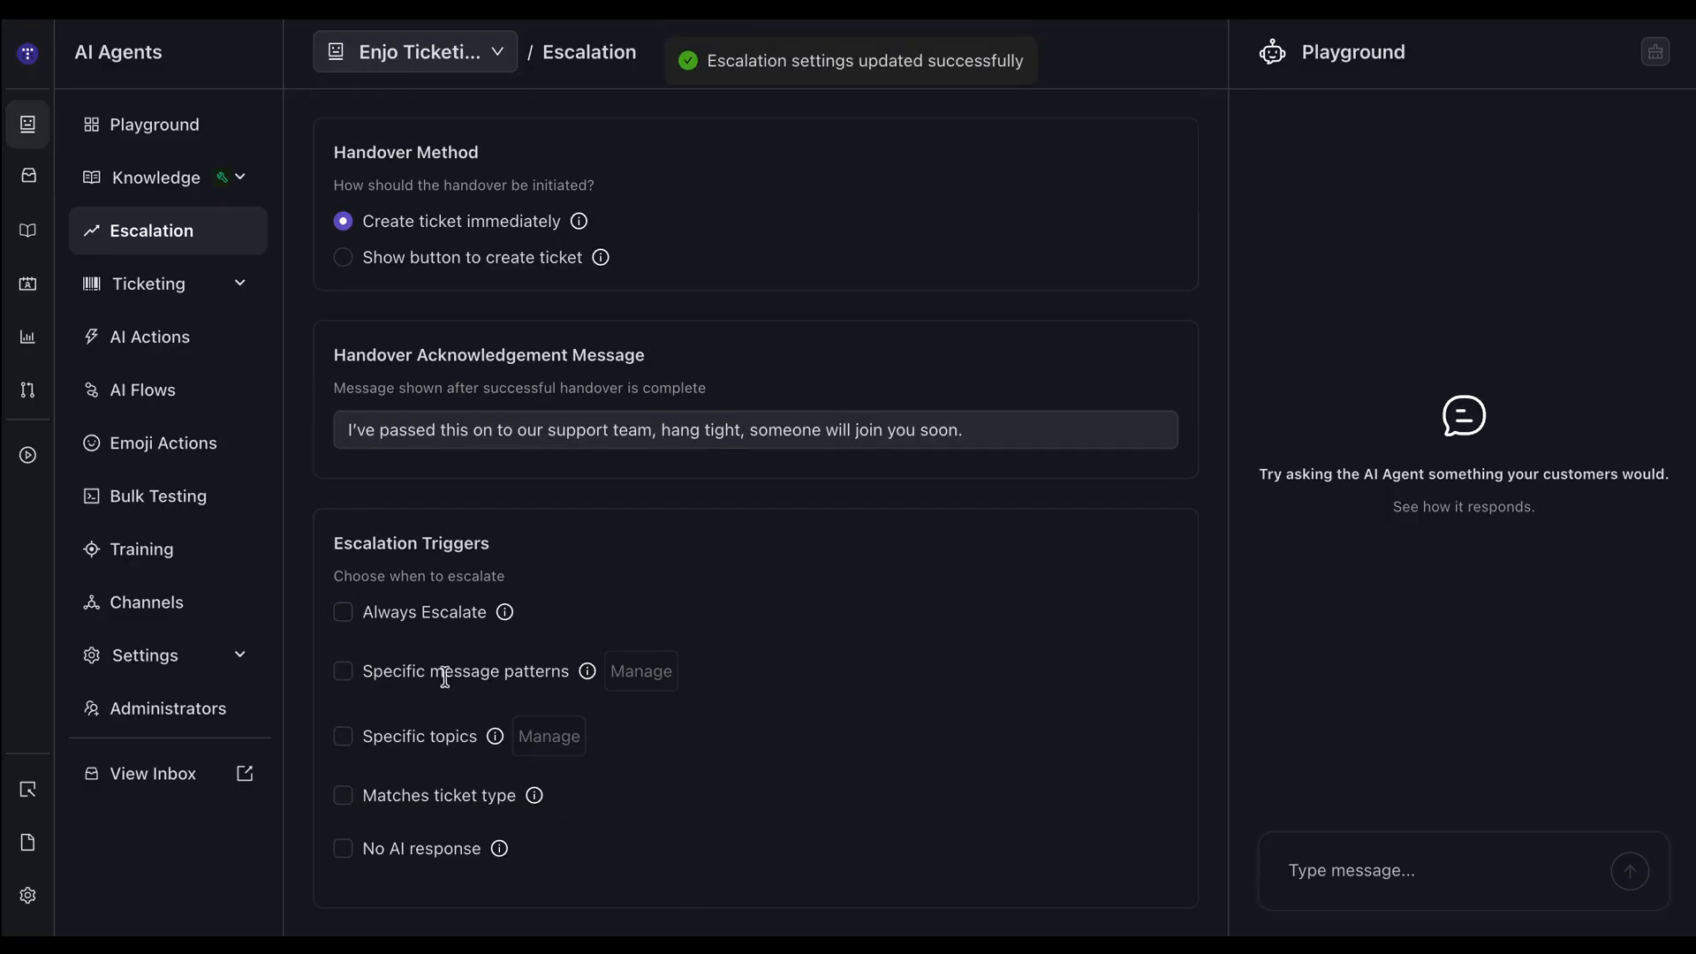
mouse_move(589, 678)
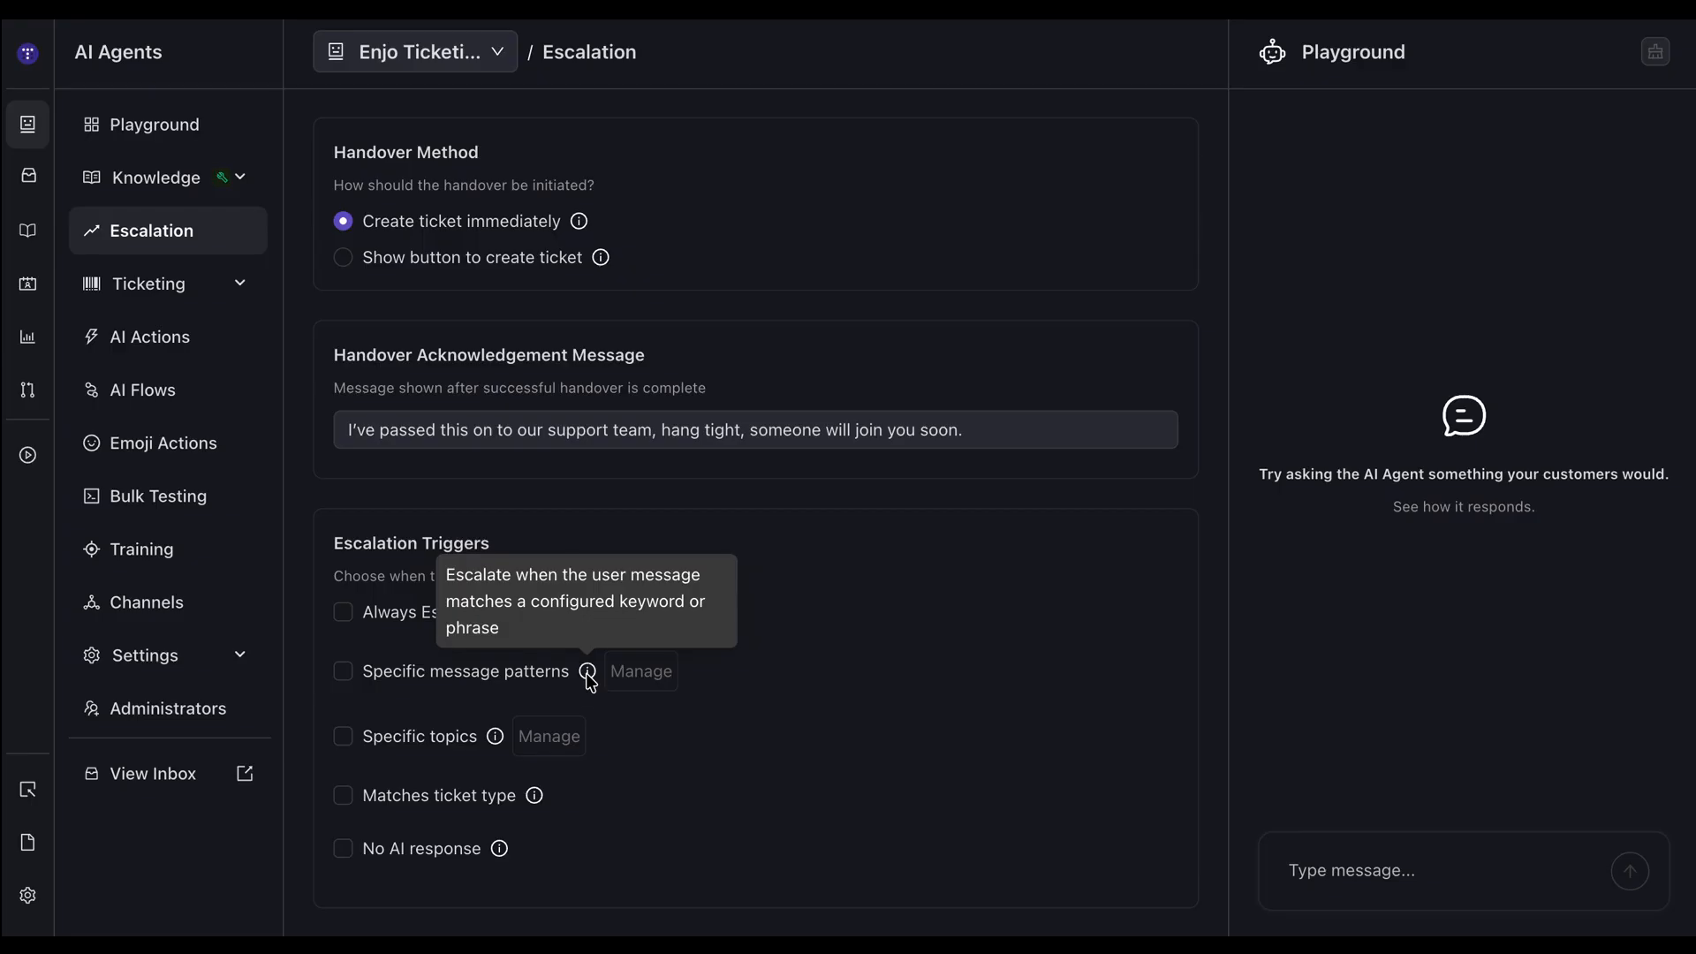
click(344, 673)
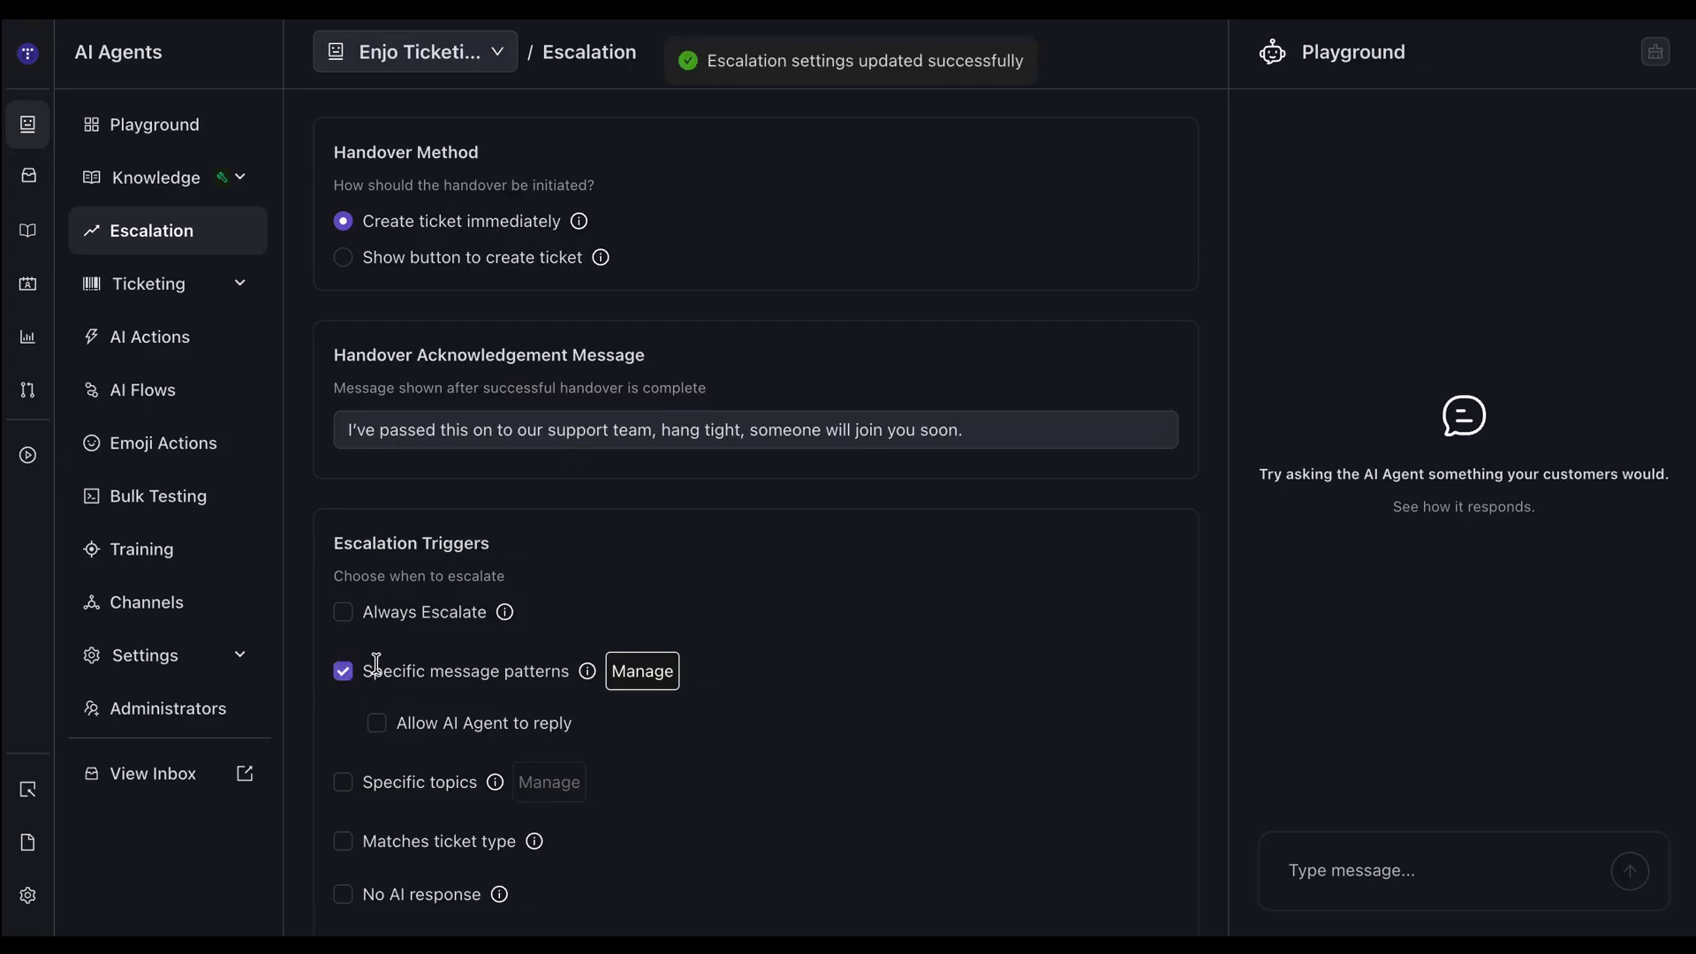
click(639, 680)
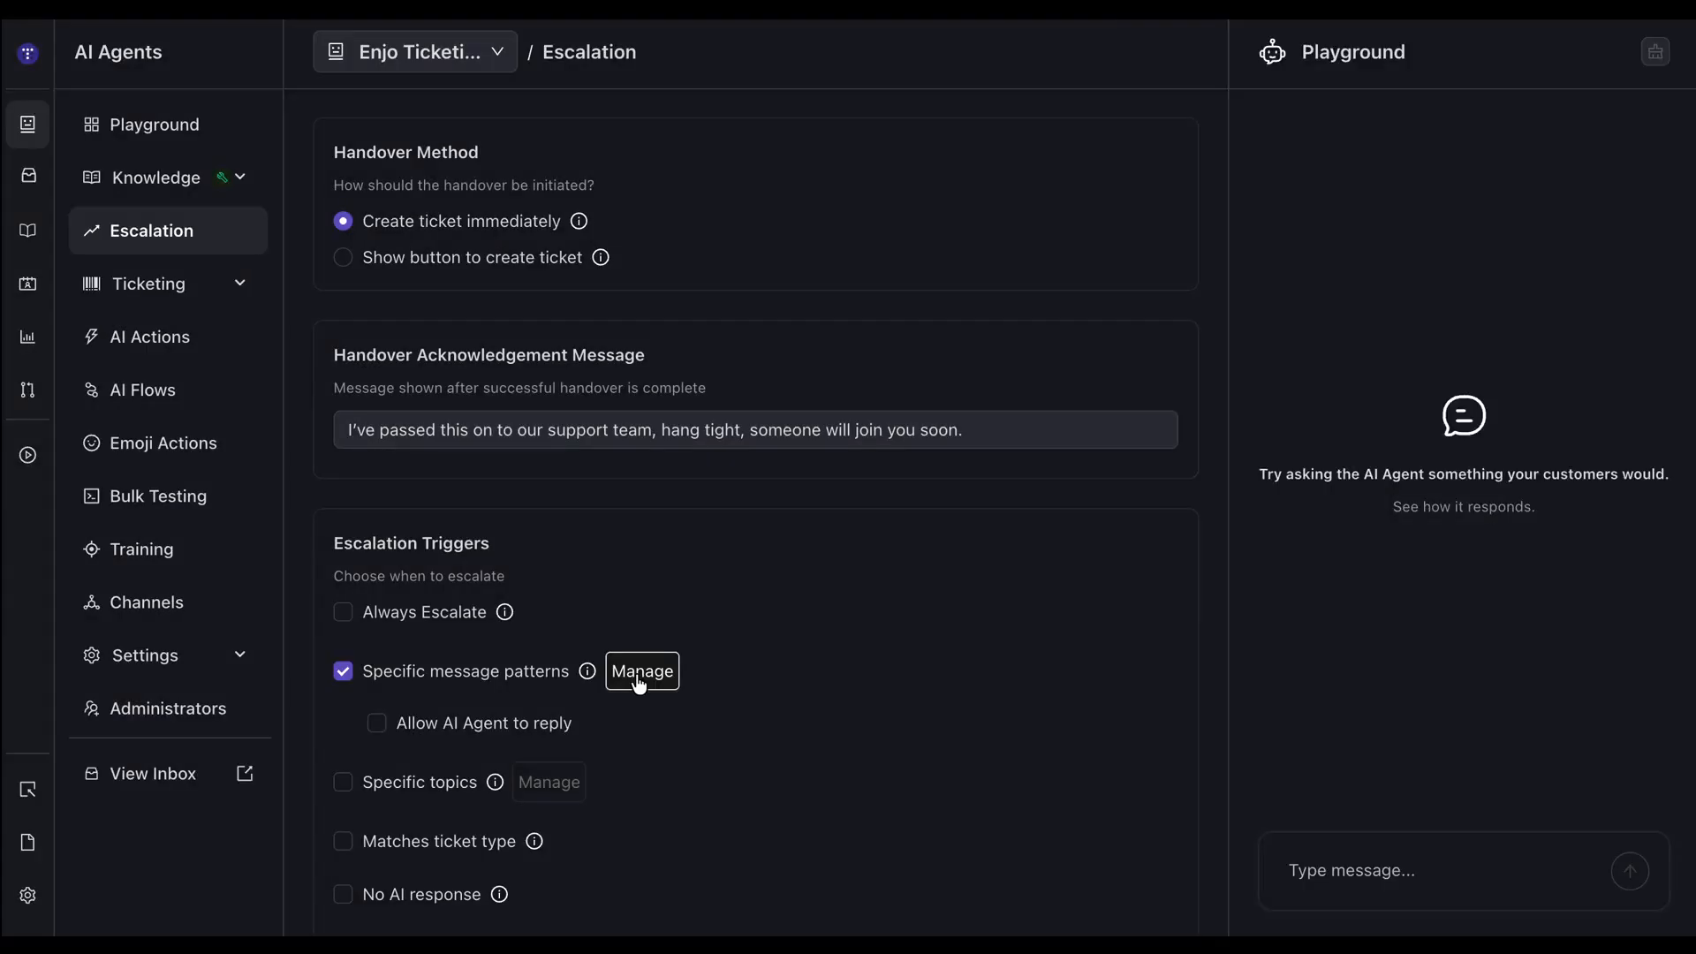
click(642, 672)
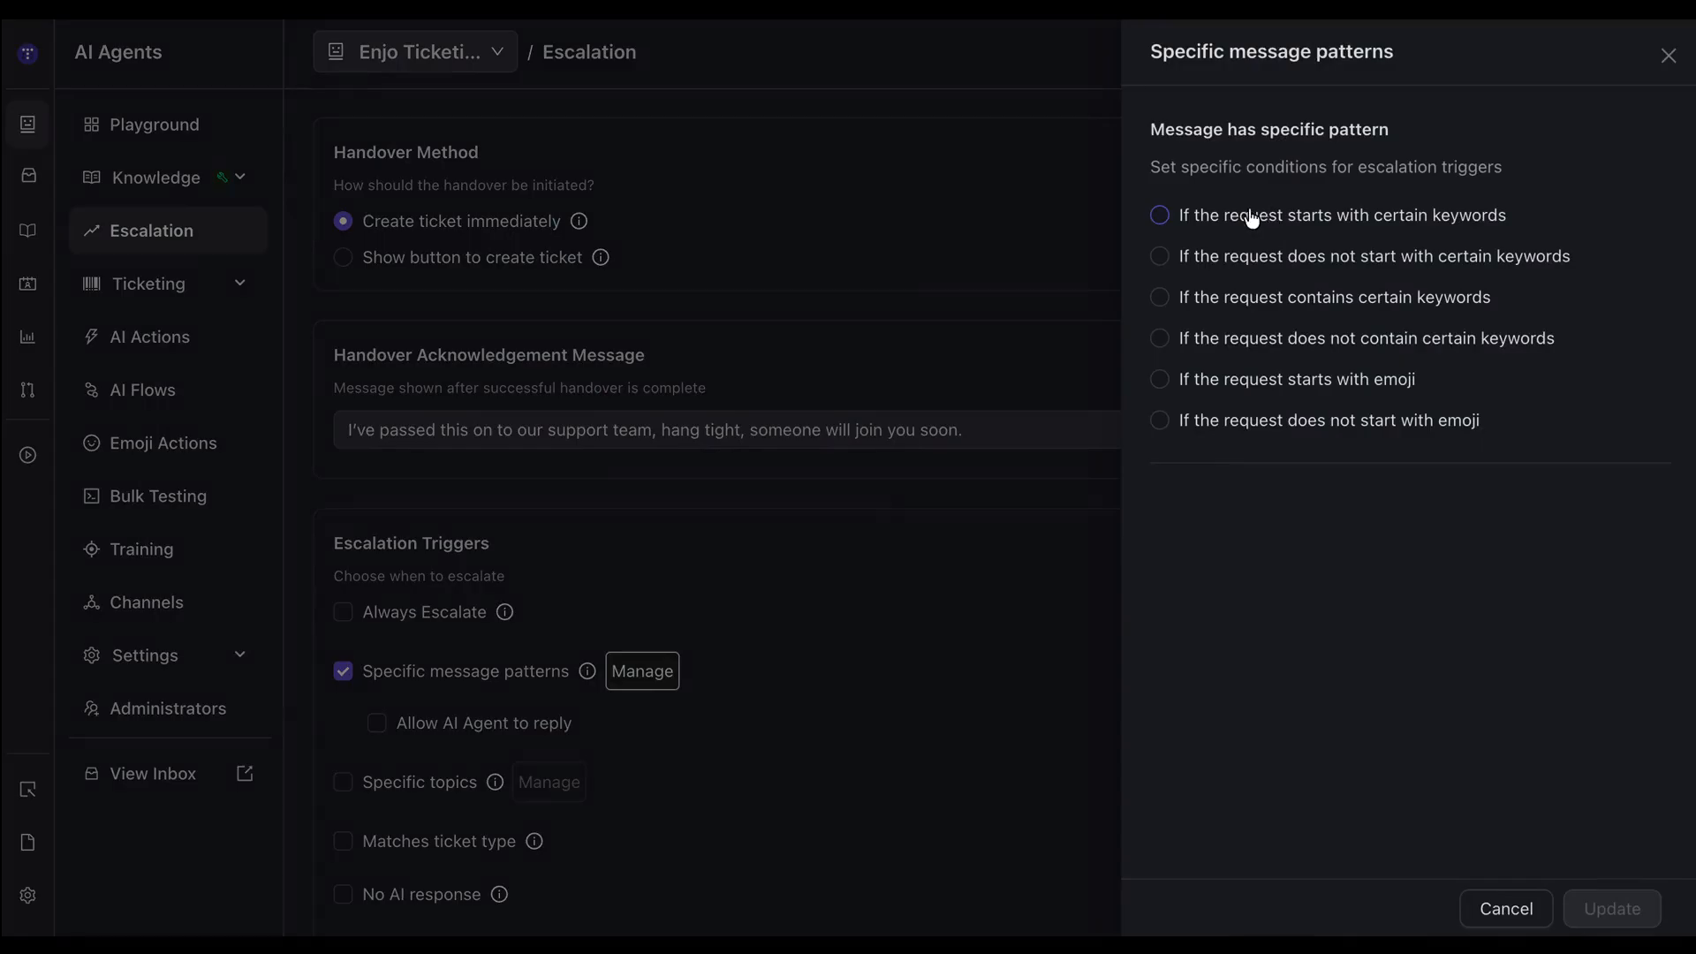
Set the condition to requests that start with certain keywords, with "file" as the pattern to match.
click(1427, 226)
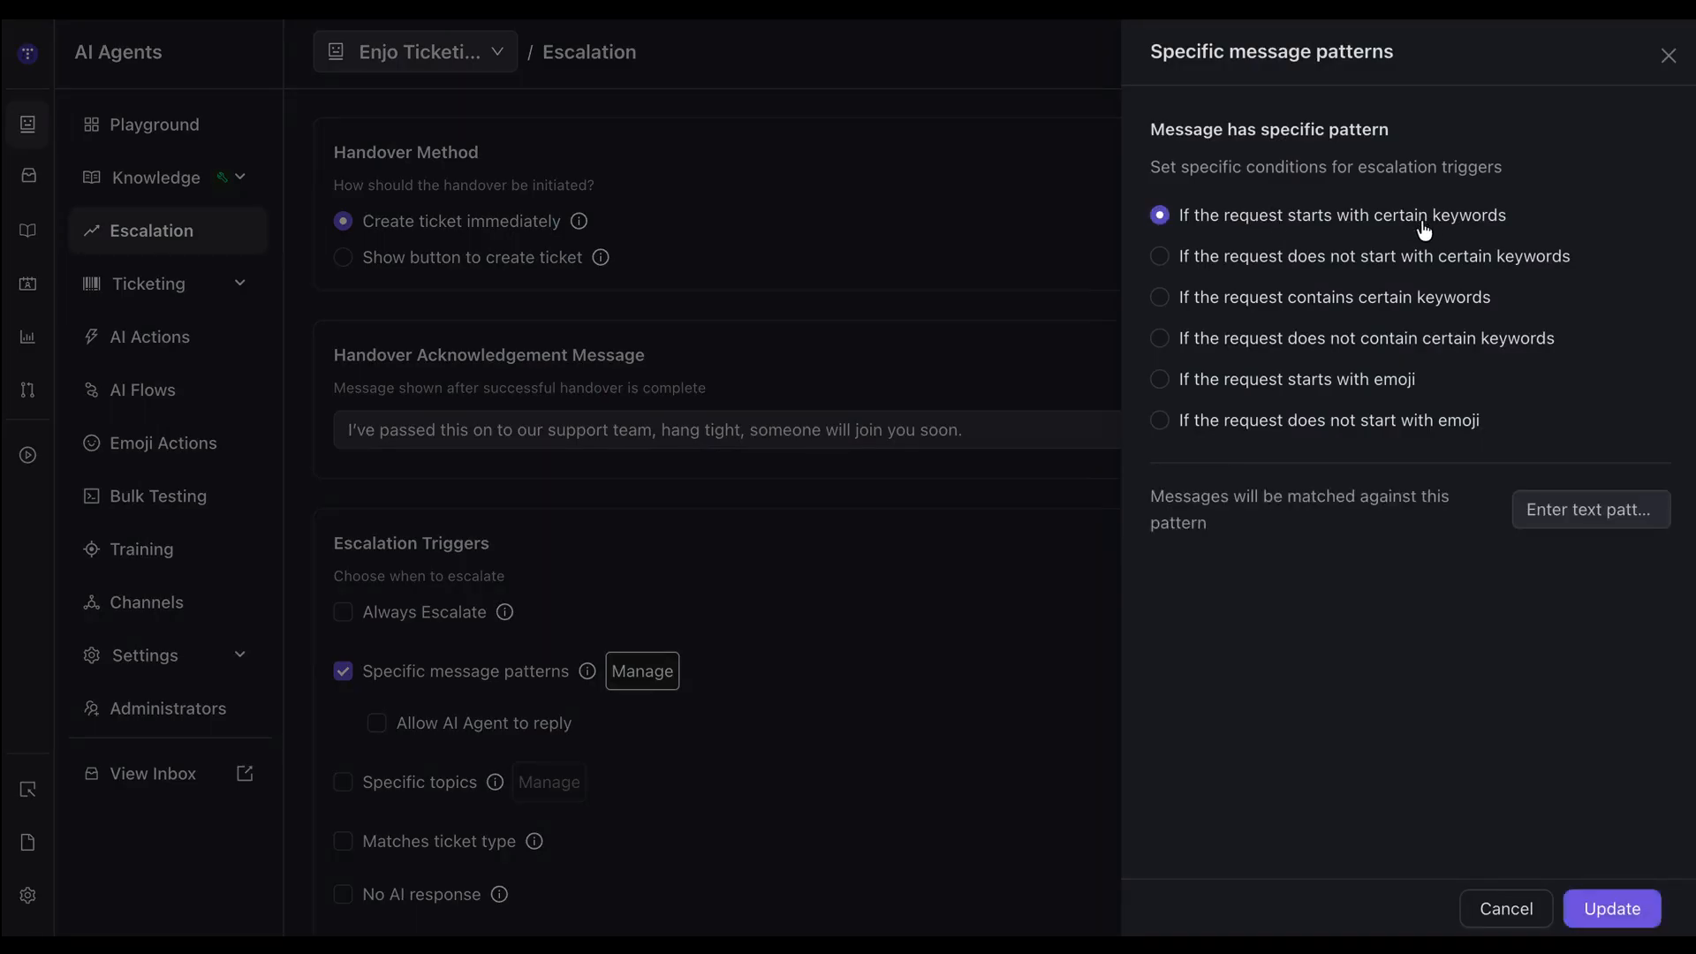
click(1558, 515)
text(test)
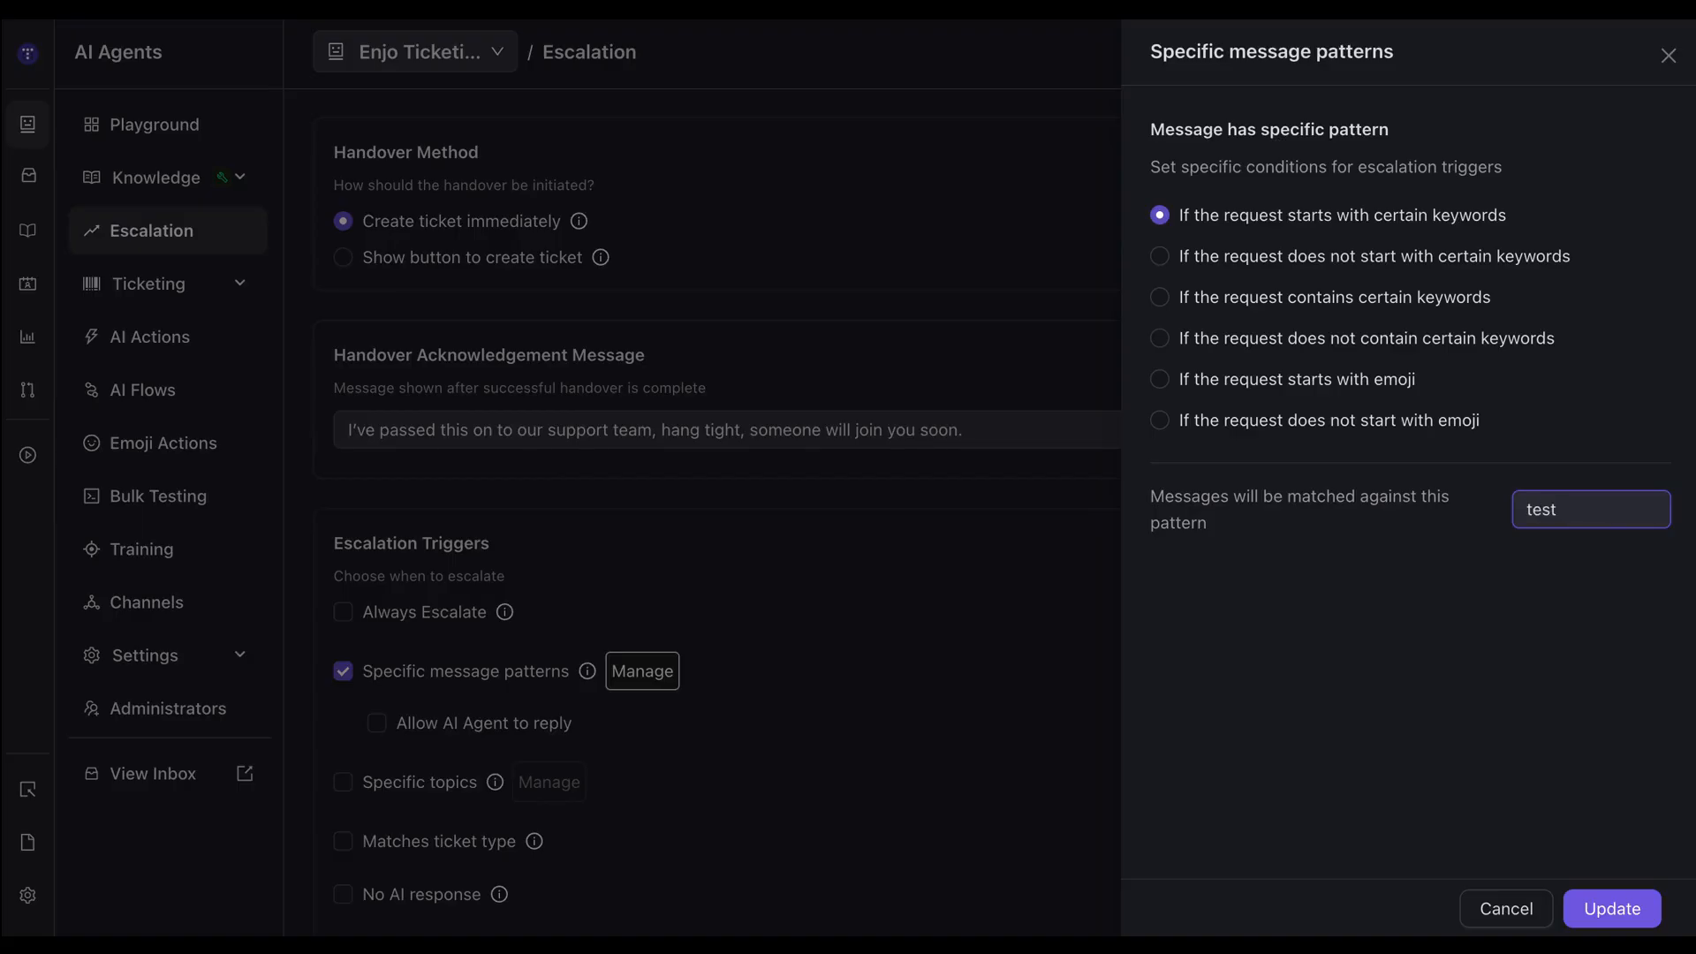
key(BackSpace)
key(BackSpace)
key(BackSpace)
key(BackSpace)
text(file)
click(1555, 580)
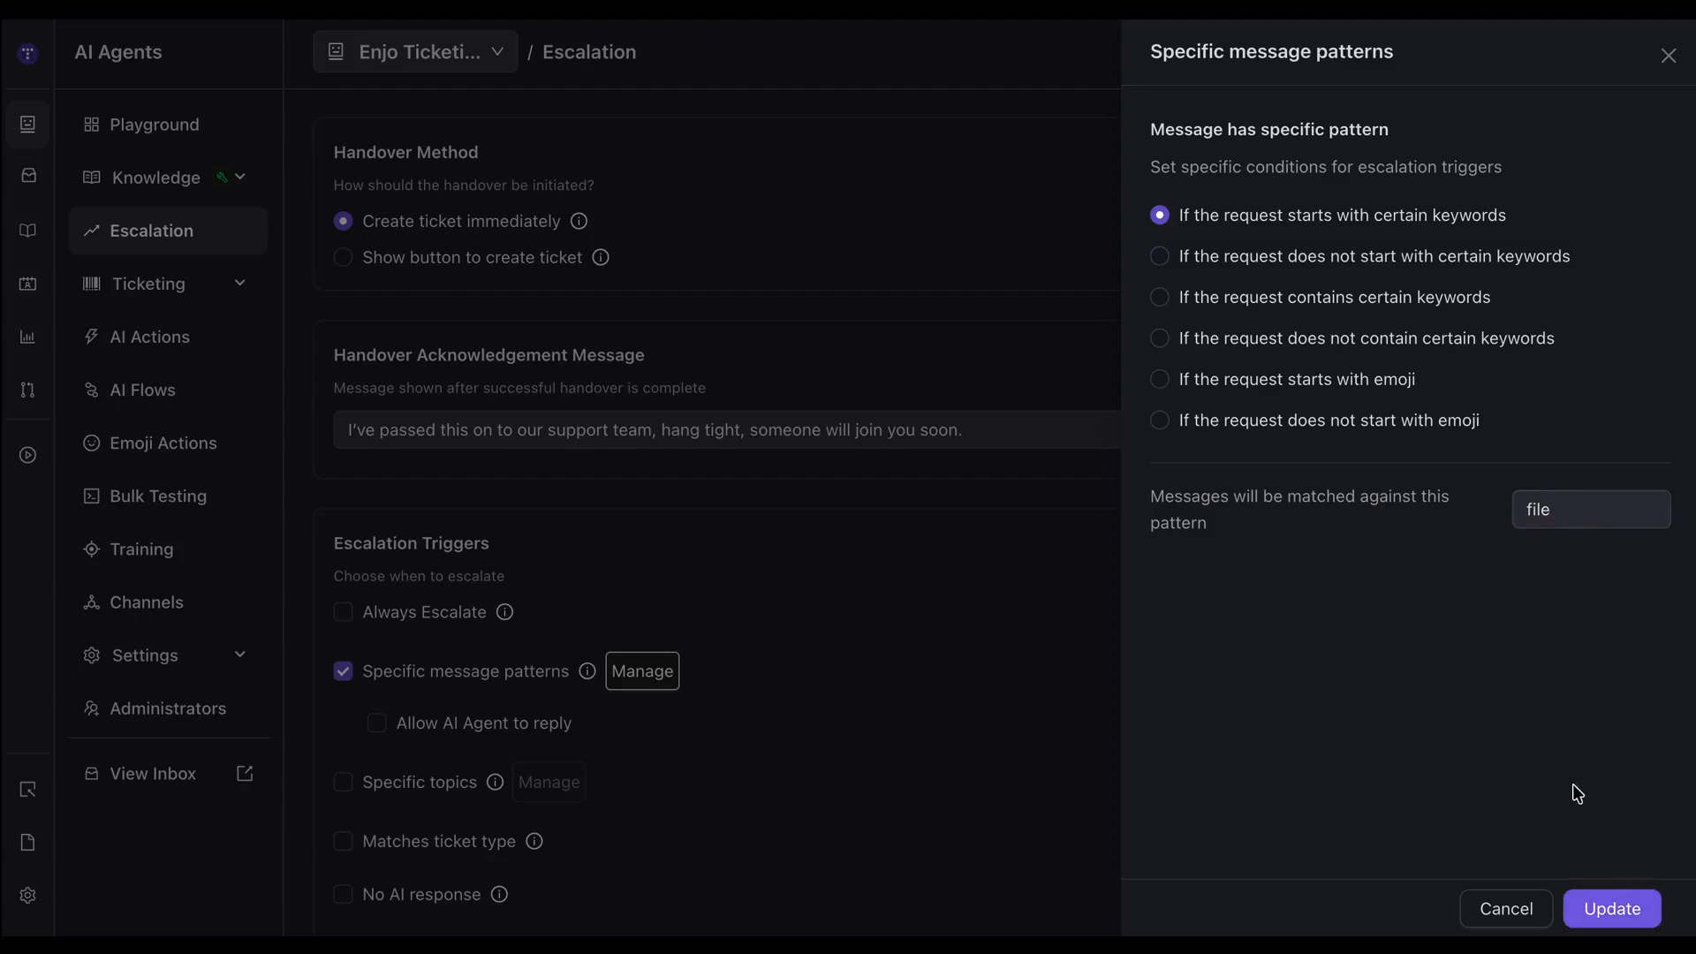
Try in turn the conditions for requests not starting with, containing, and not containing certain keywords.
click(1200, 265)
click(1572, 511)
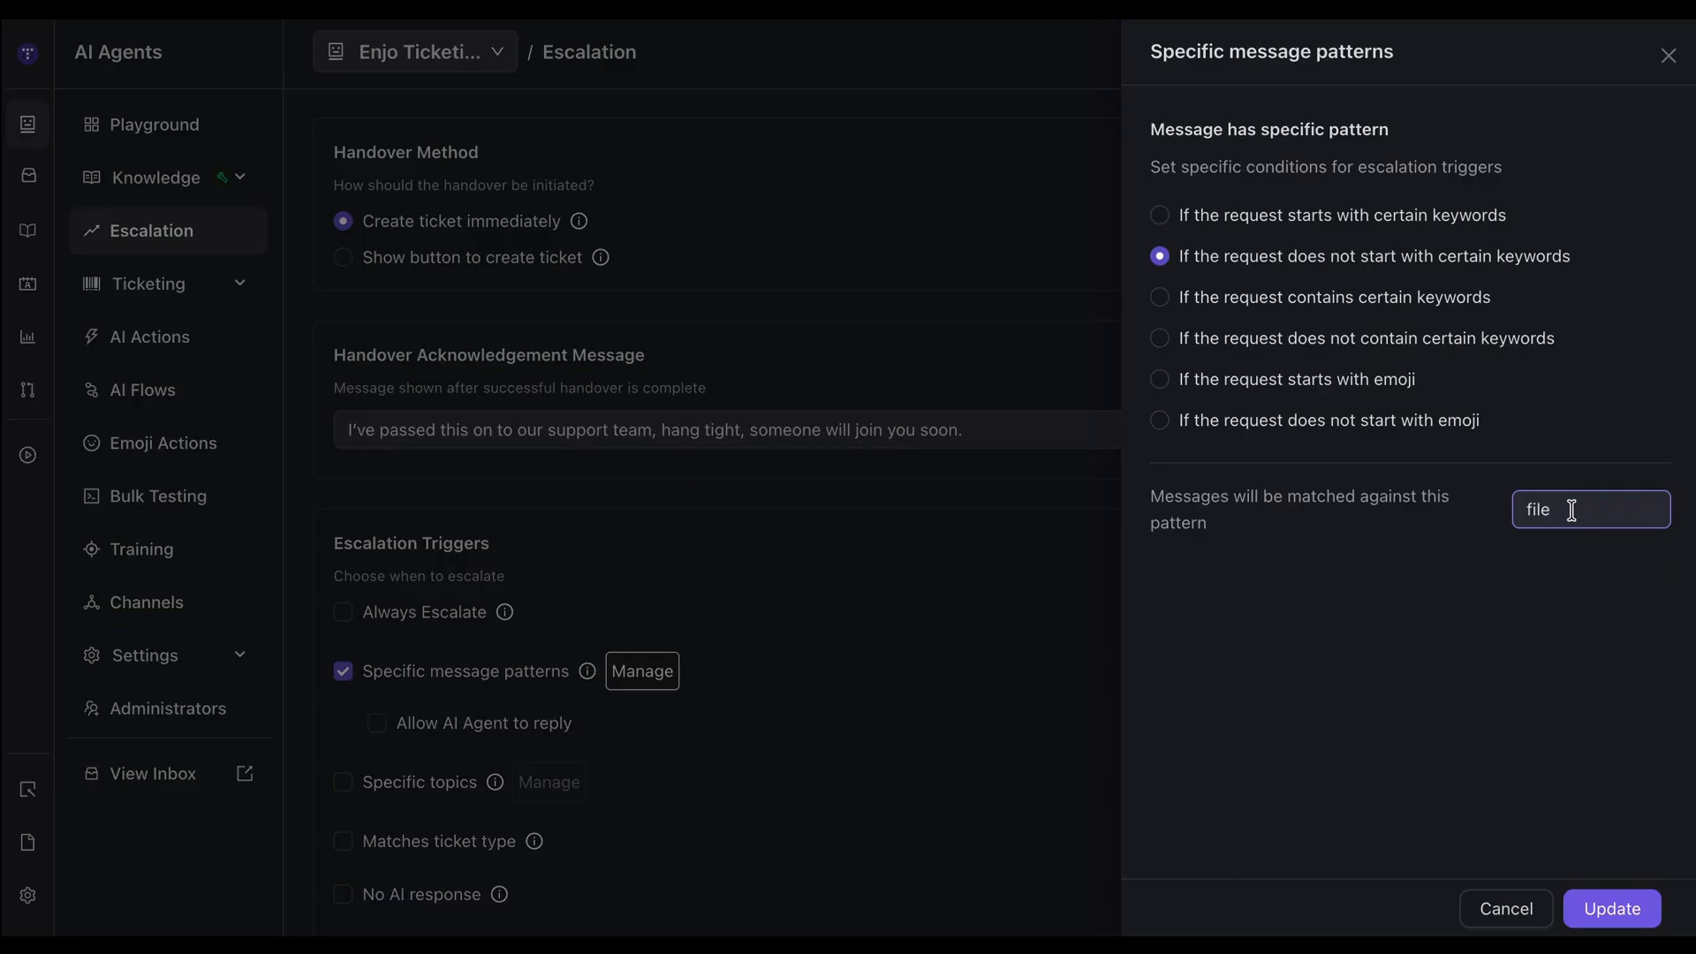
click(1193, 308)
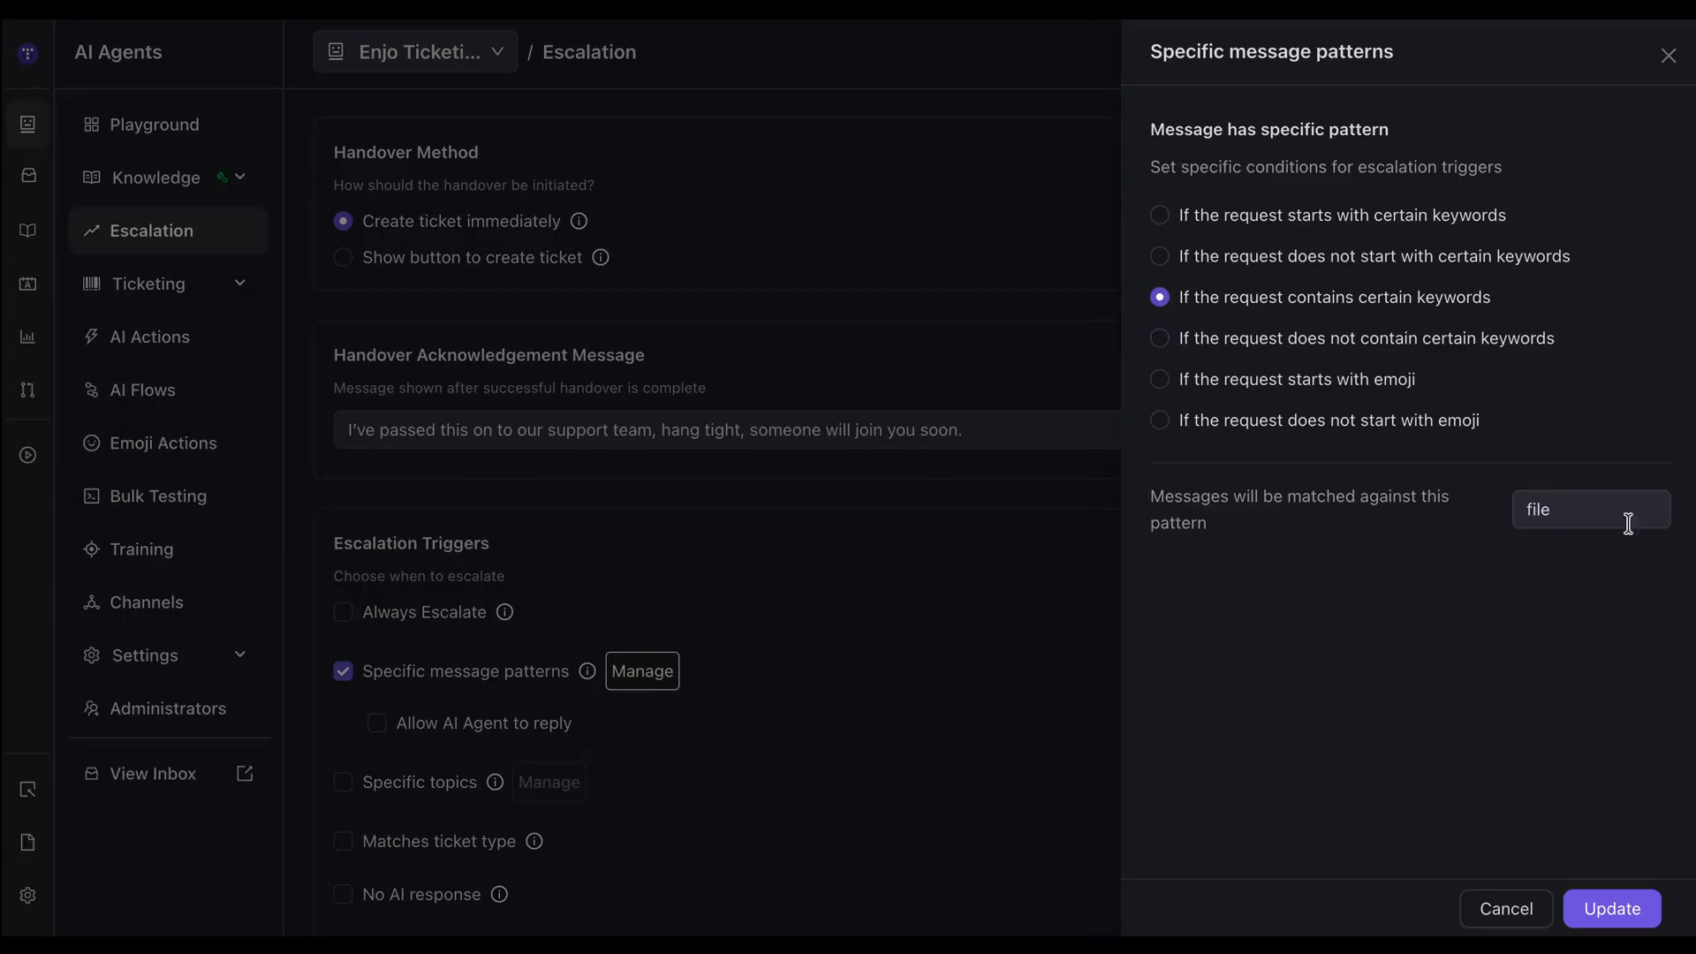
click(1565, 509)
drag(1554, 509, 1501, 528)
click(1502, 530)
click(1257, 351)
Pick the grinning face as the emoji to match, choose requests that do not start with it, and save the pattern.
click(1273, 381)
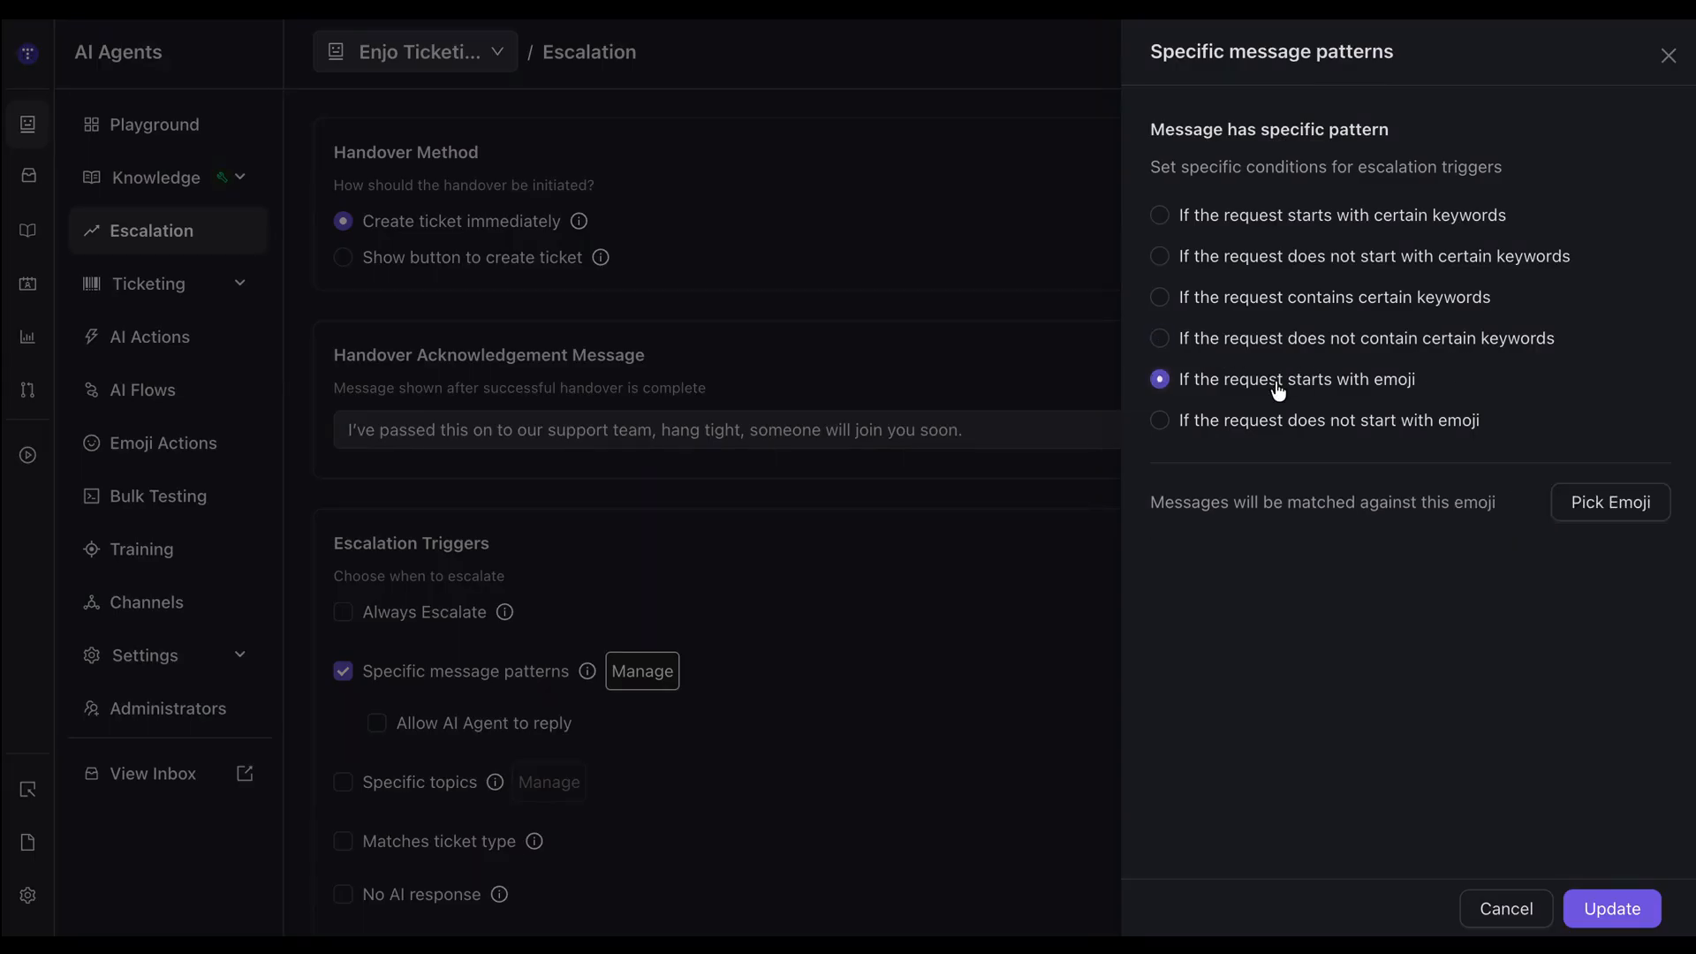
click(1599, 504)
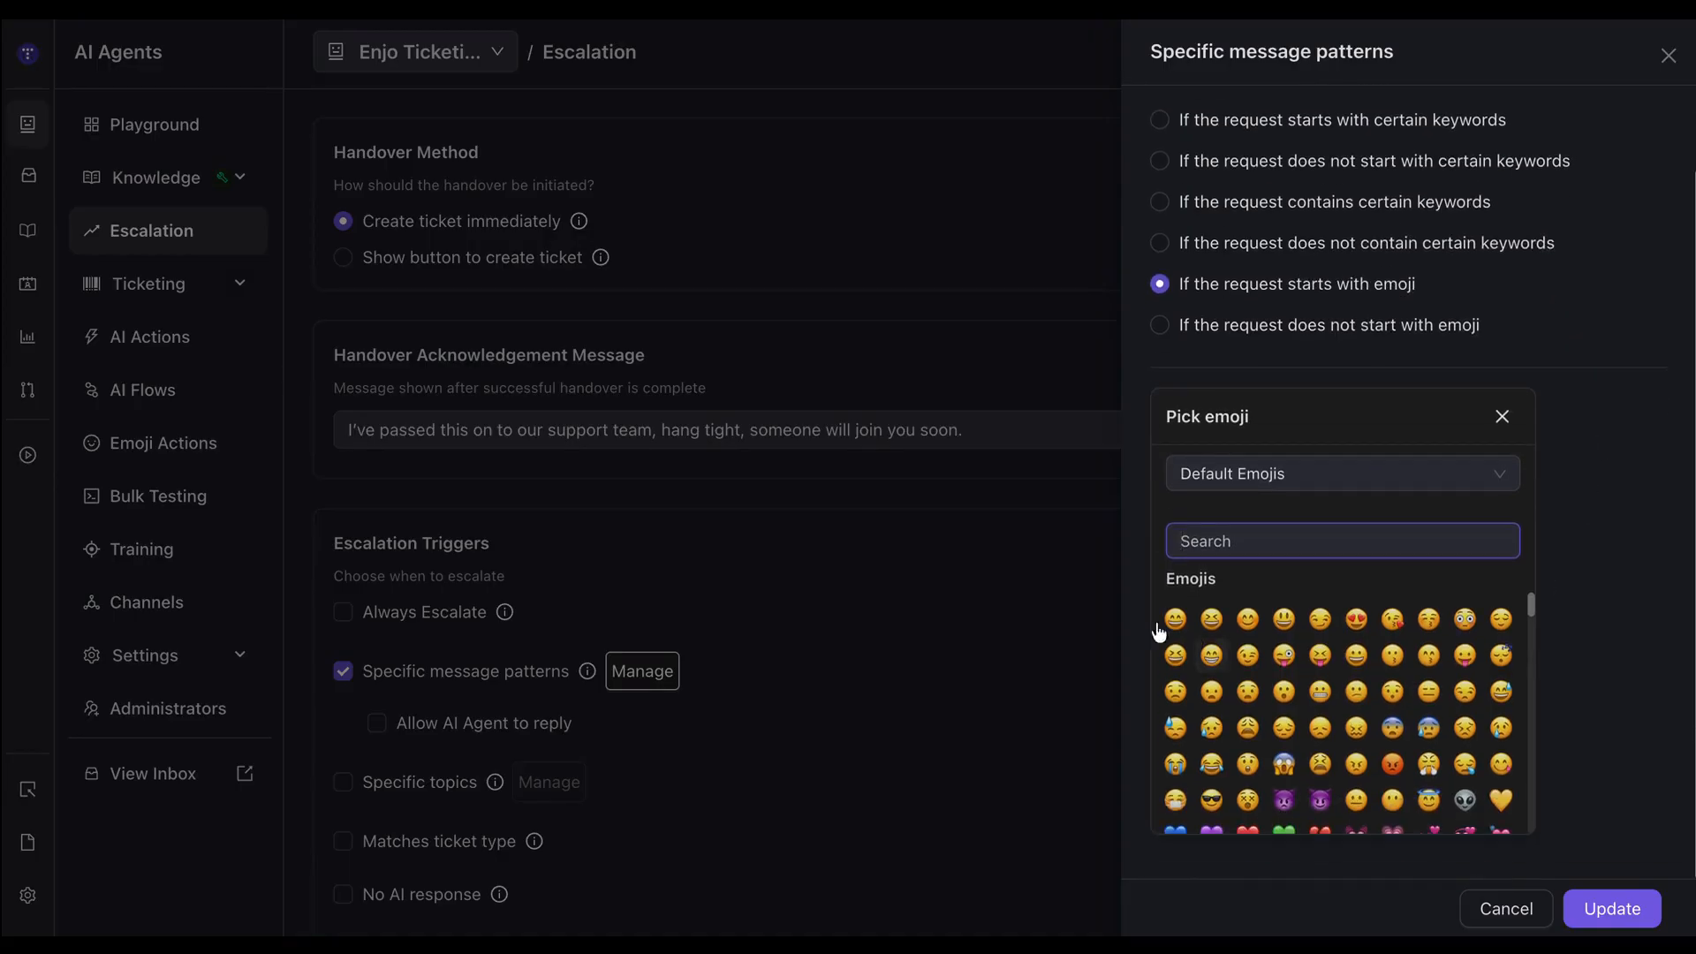
click(1177, 618)
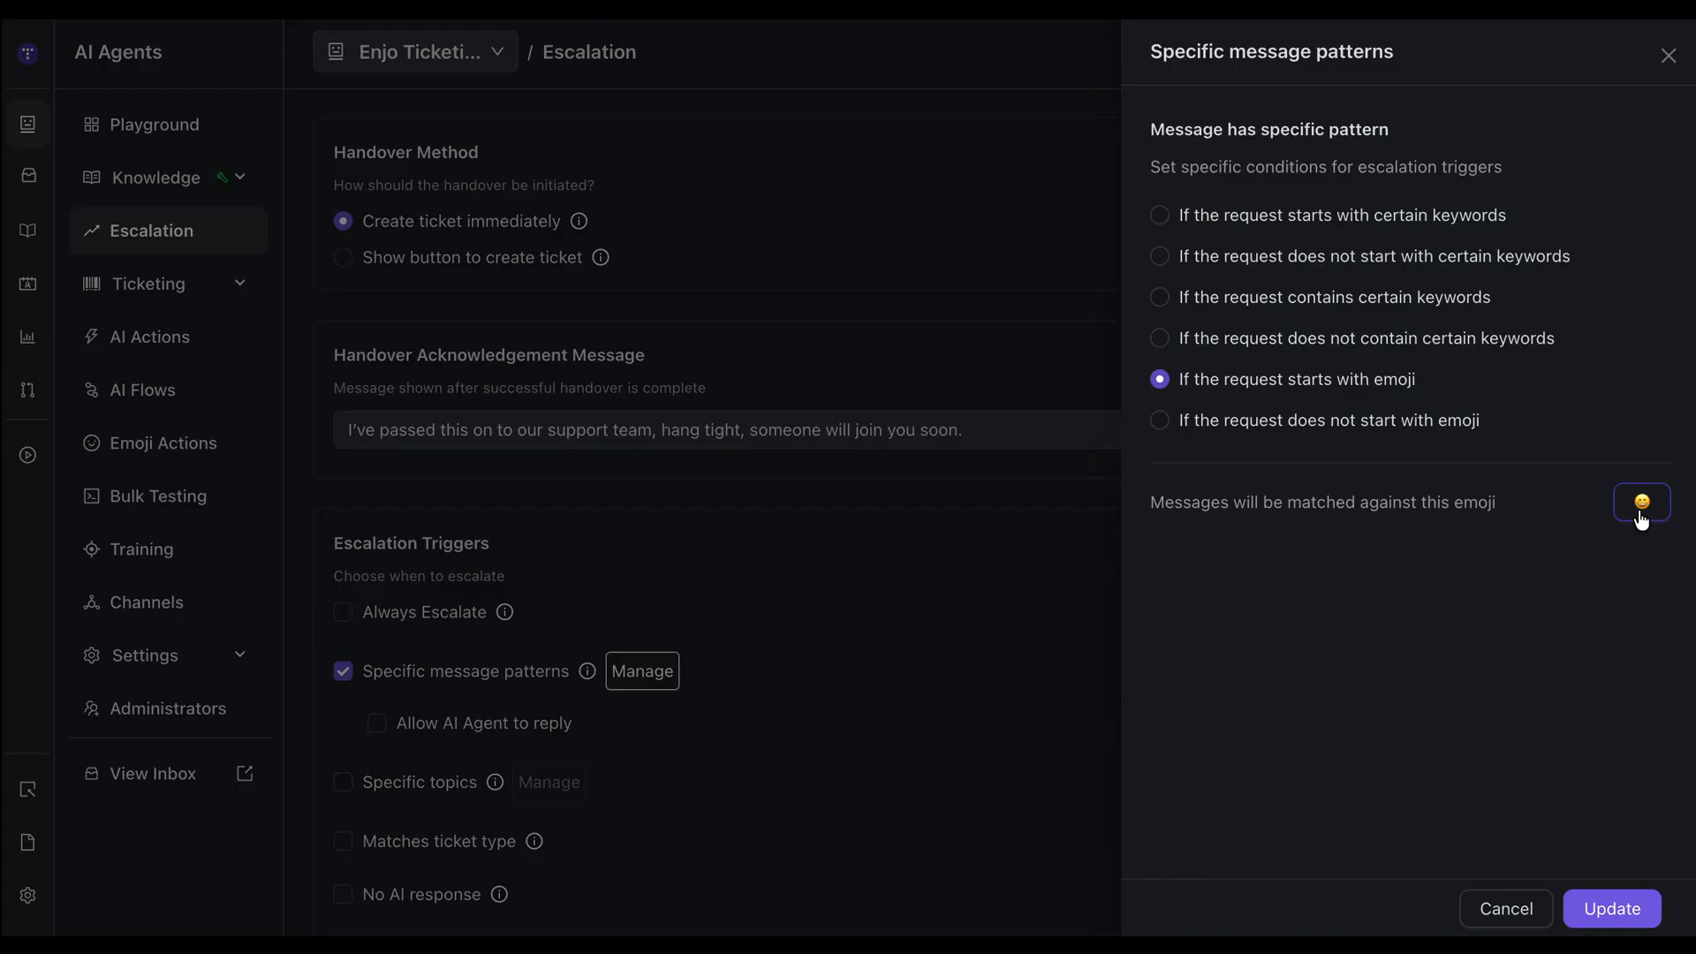
click(1215, 427)
click(1630, 919)
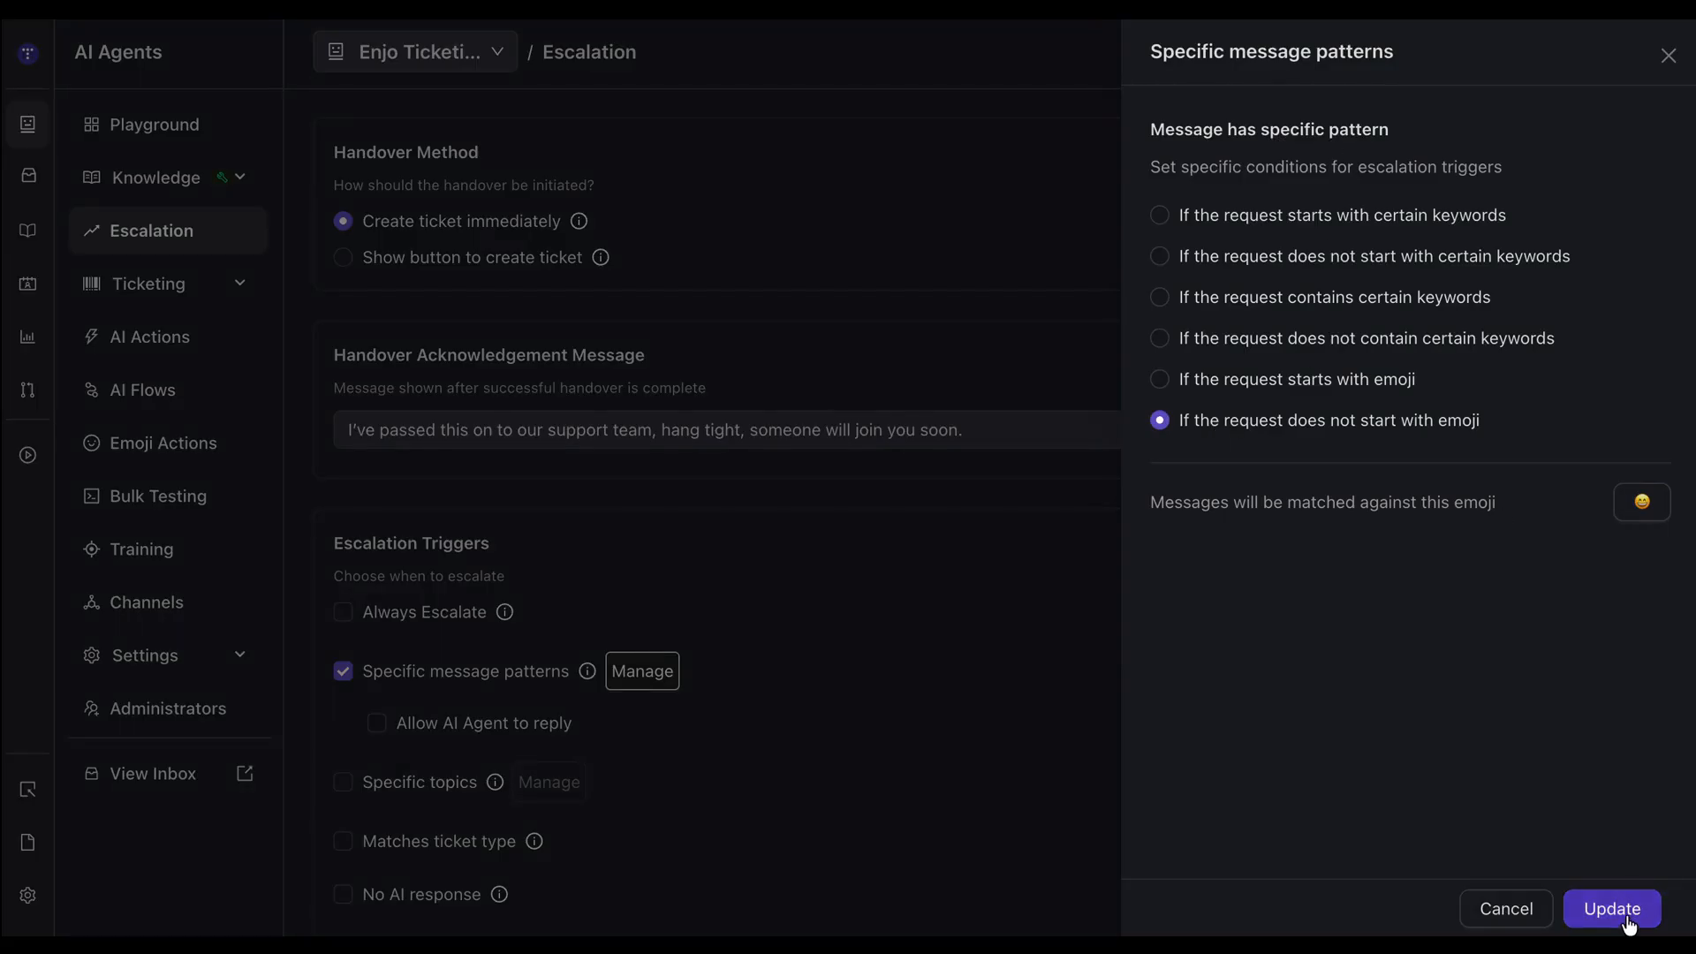
Replace the Specific message patterns trigger with Specific topics and open its topic list.
scroll(969, 592, down, 1)
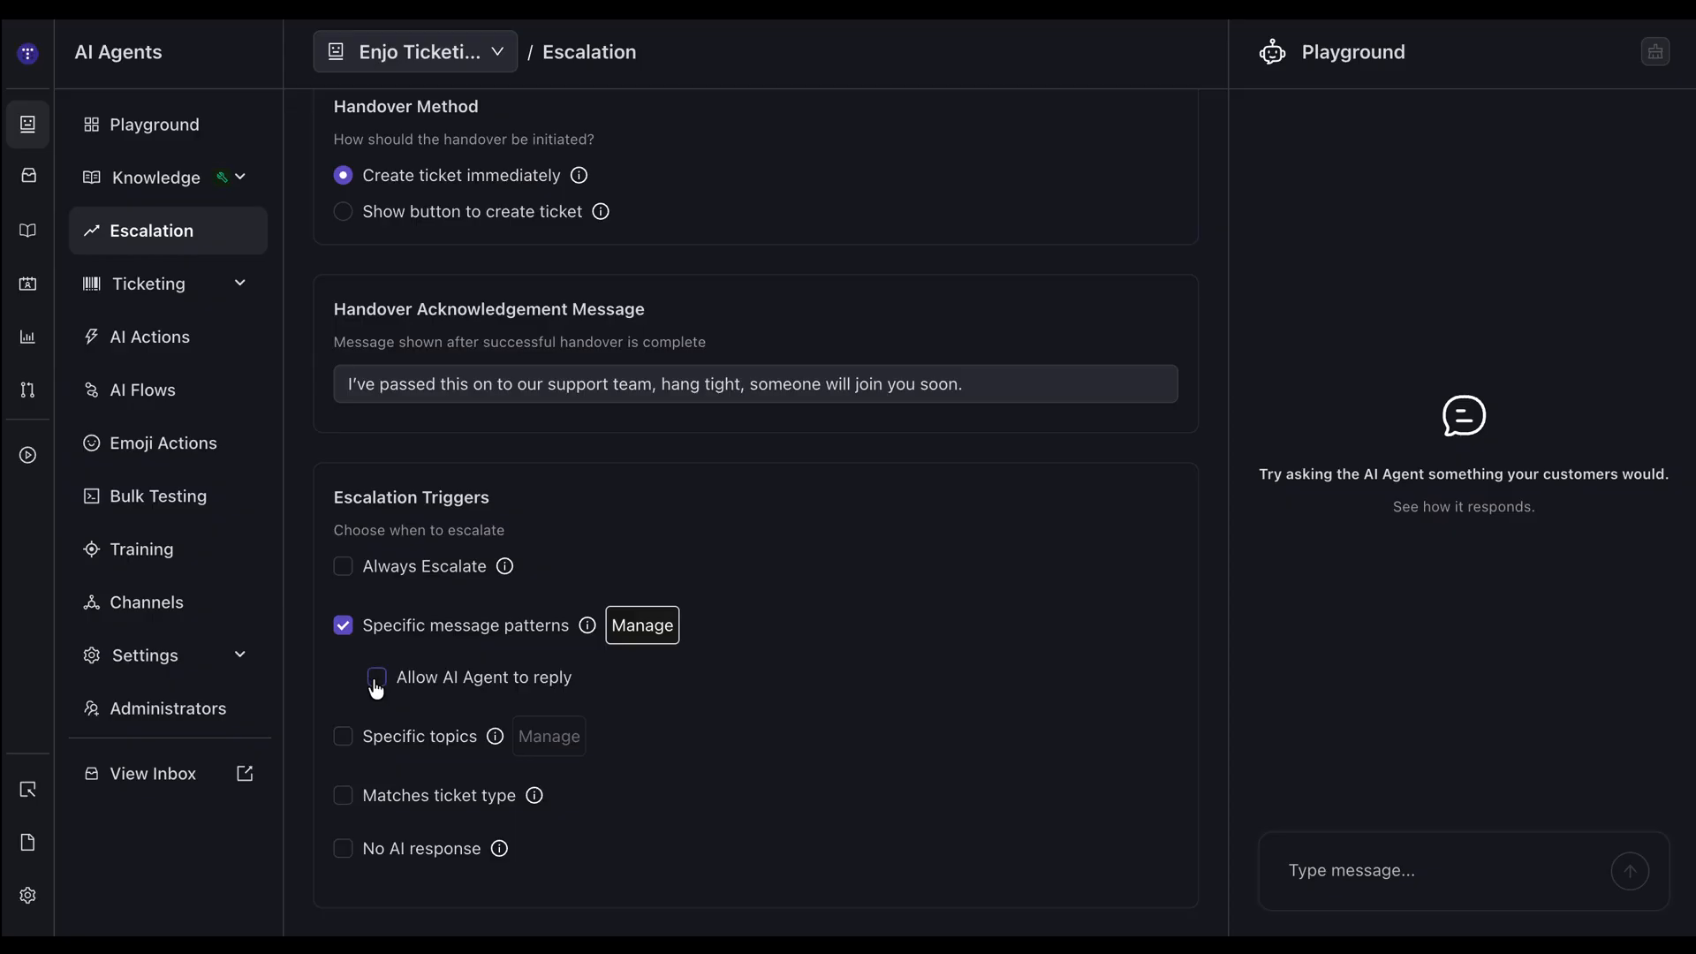
click(343, 626)
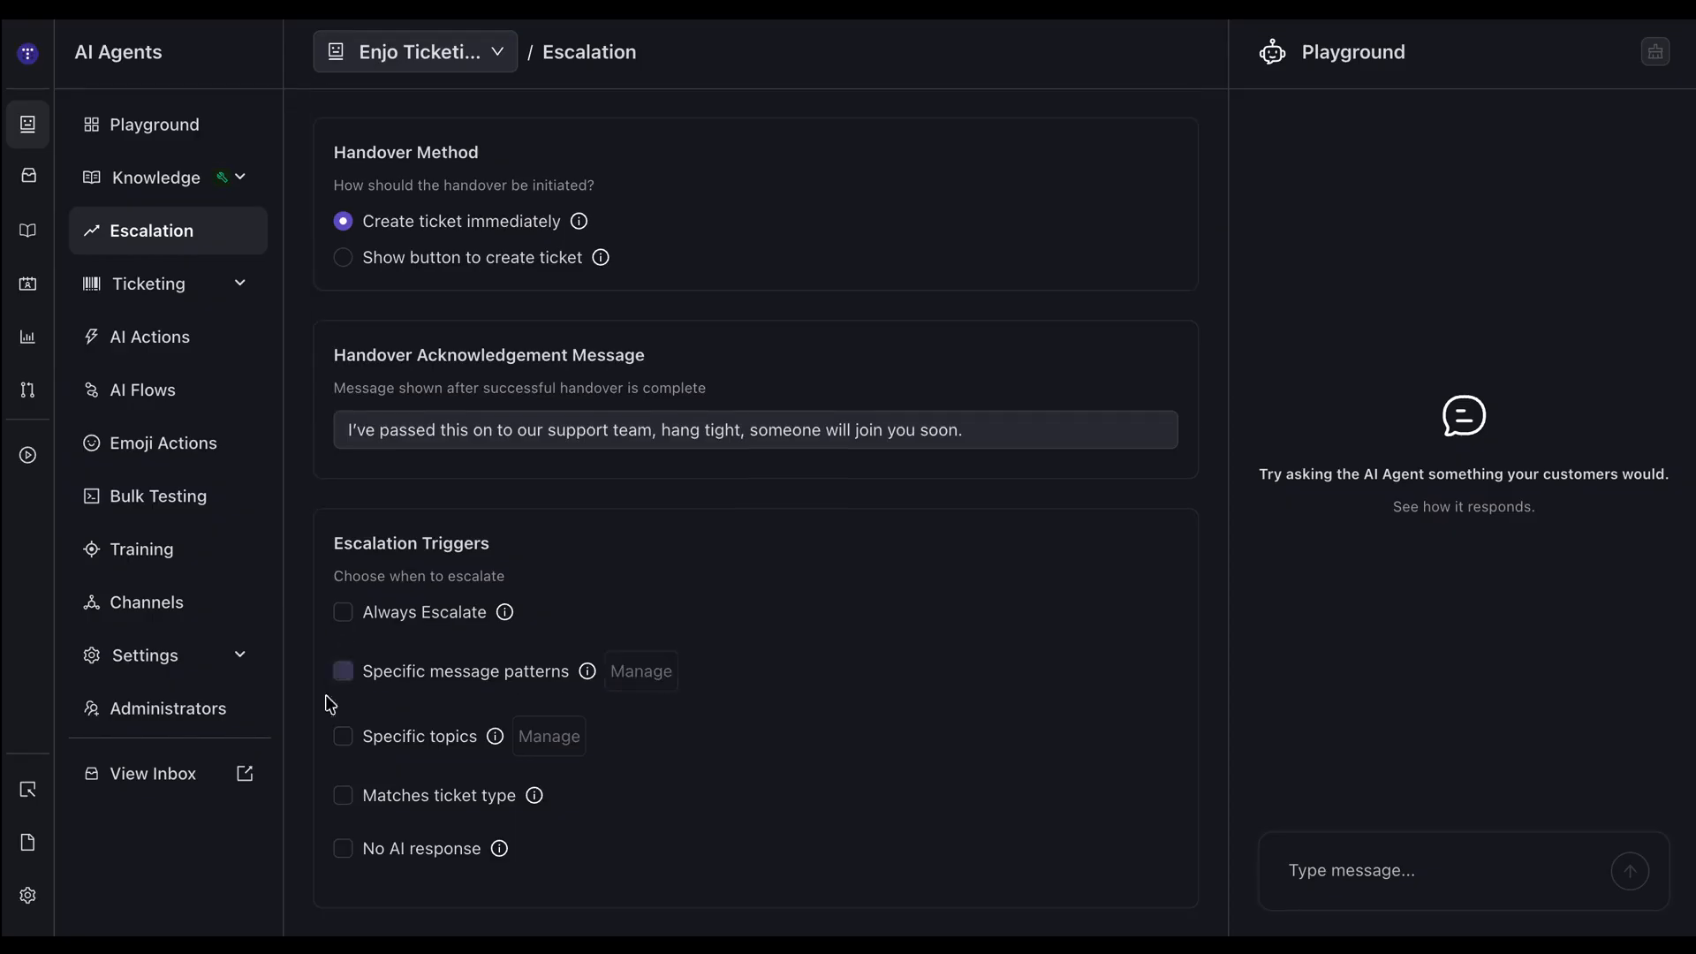
click(342, 740)
click(532, 745)
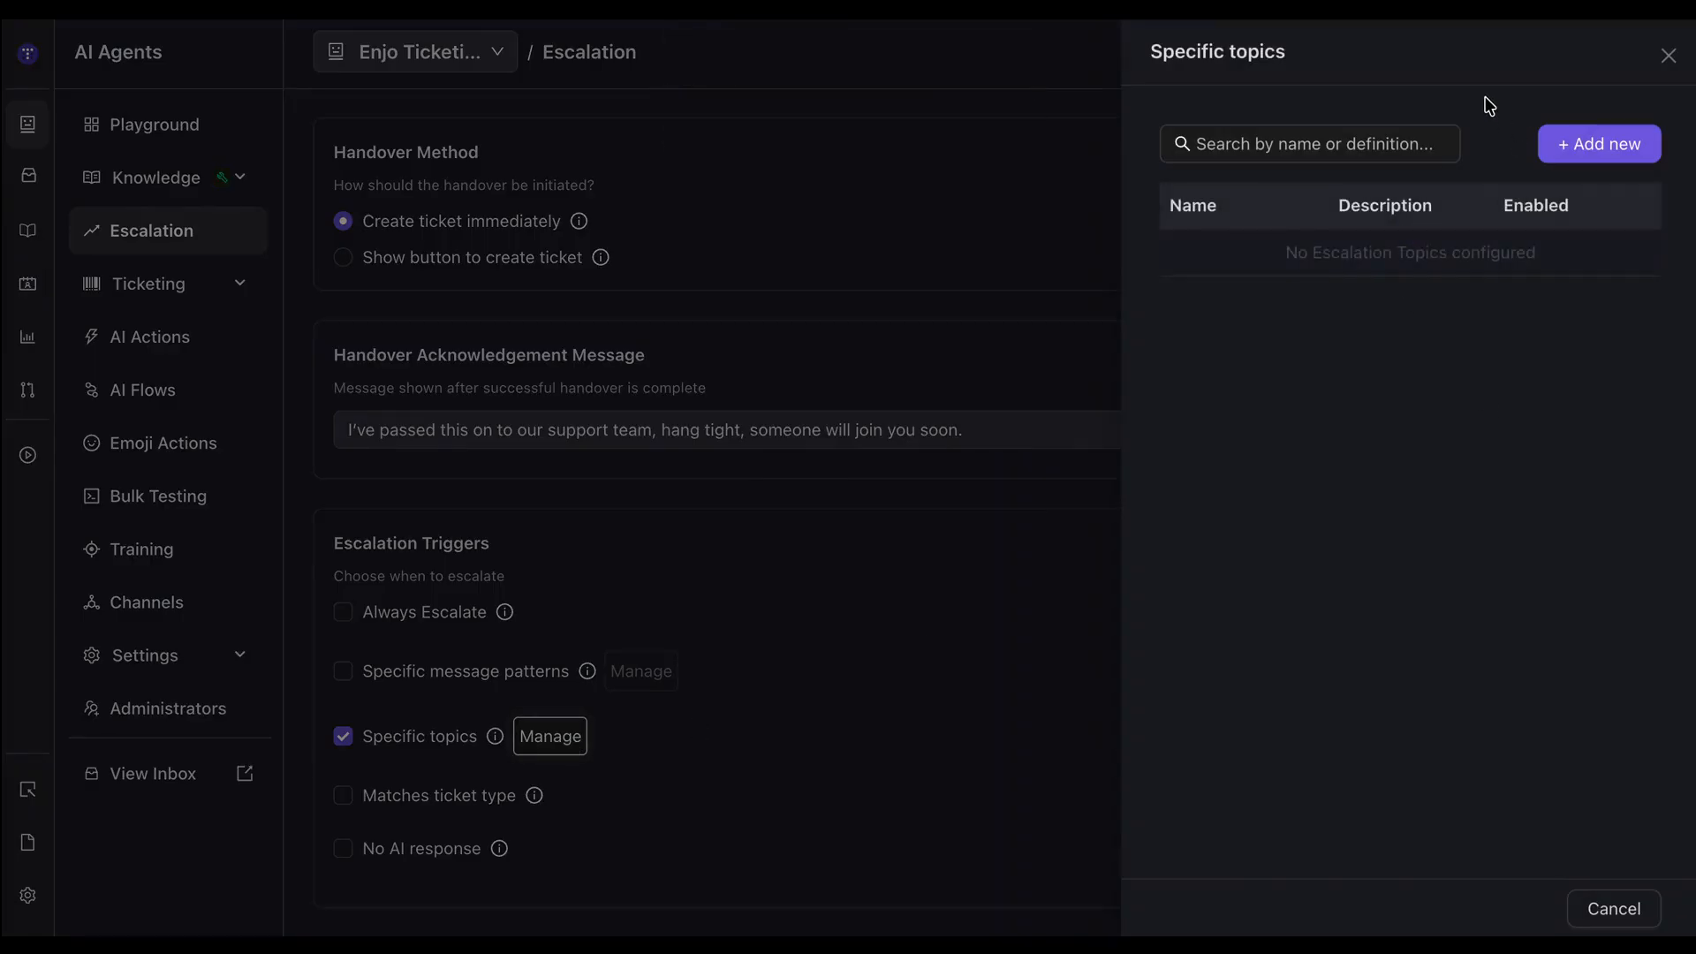
Start a new escalation topic with two blank sample phrases and close the form without adding it.
click(1581, 146)
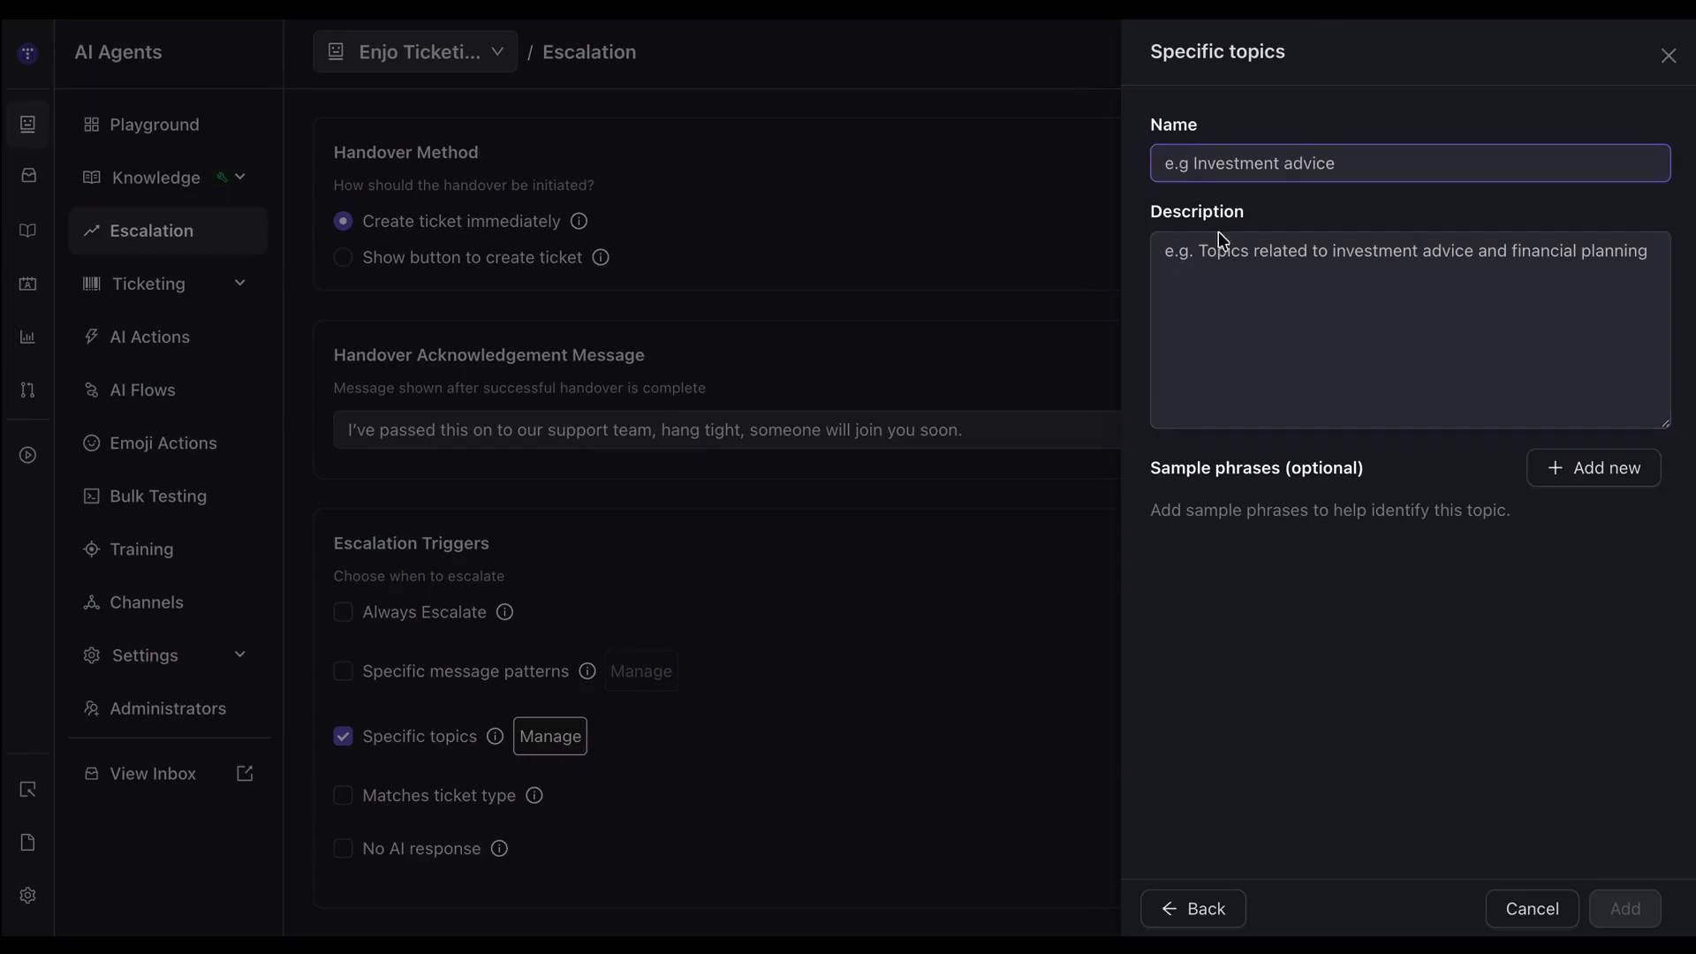
click(1537, 469)
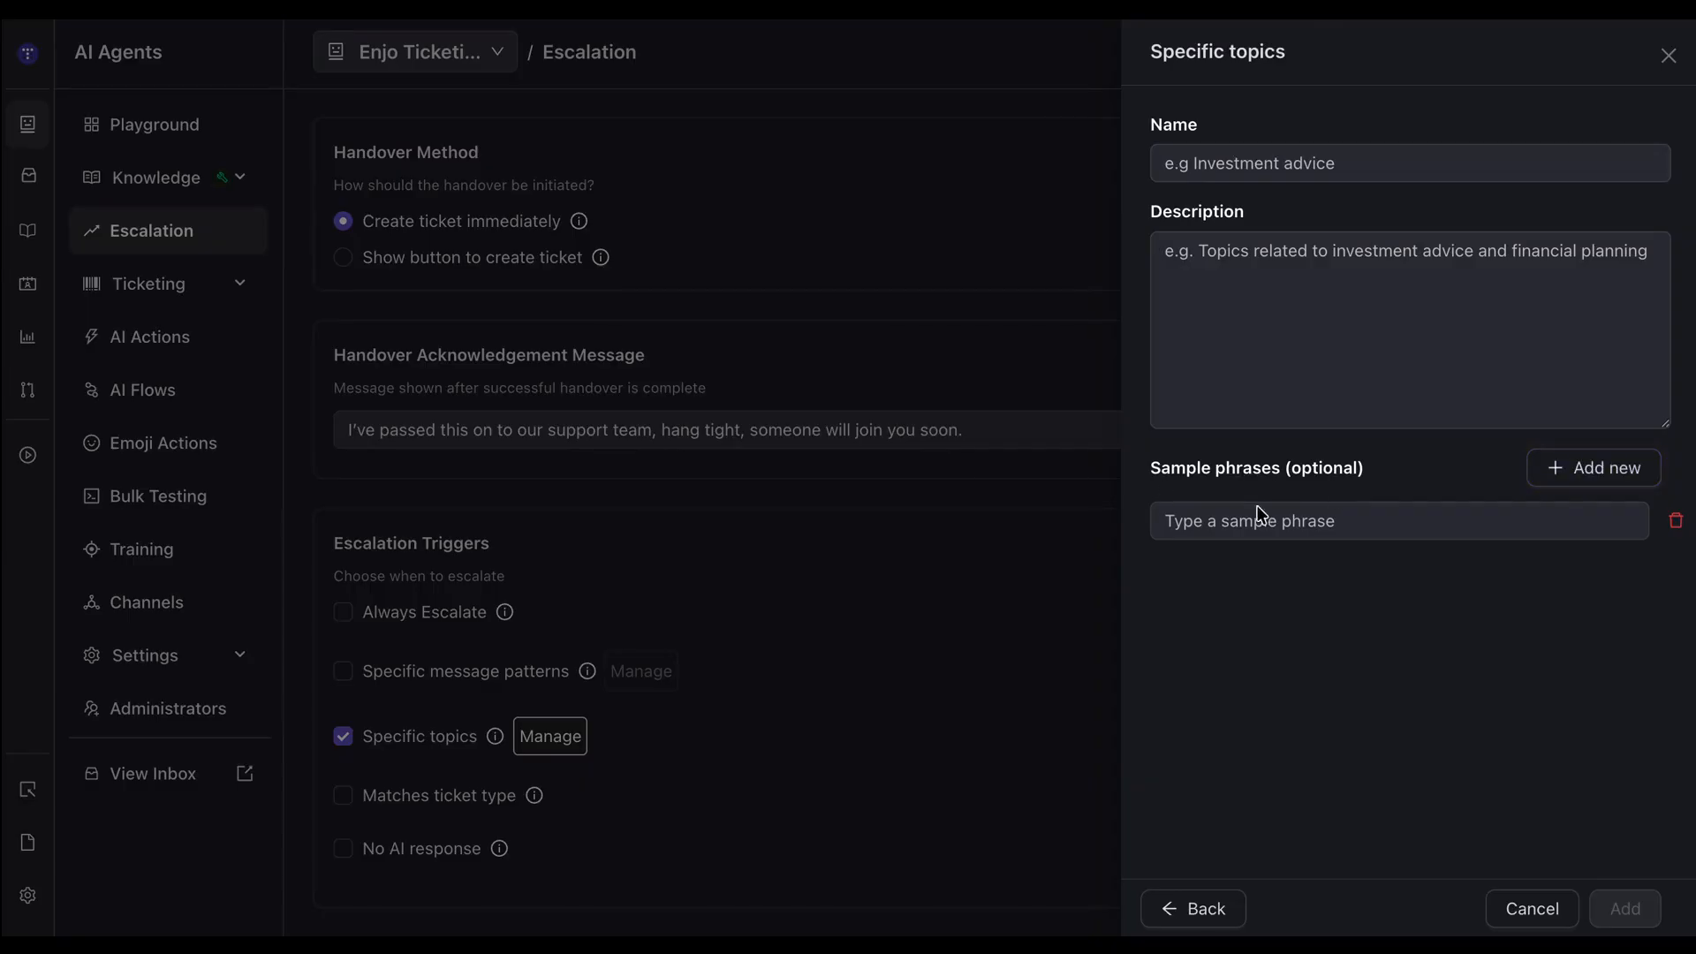
click(1368, 527)
click(1566, 472)
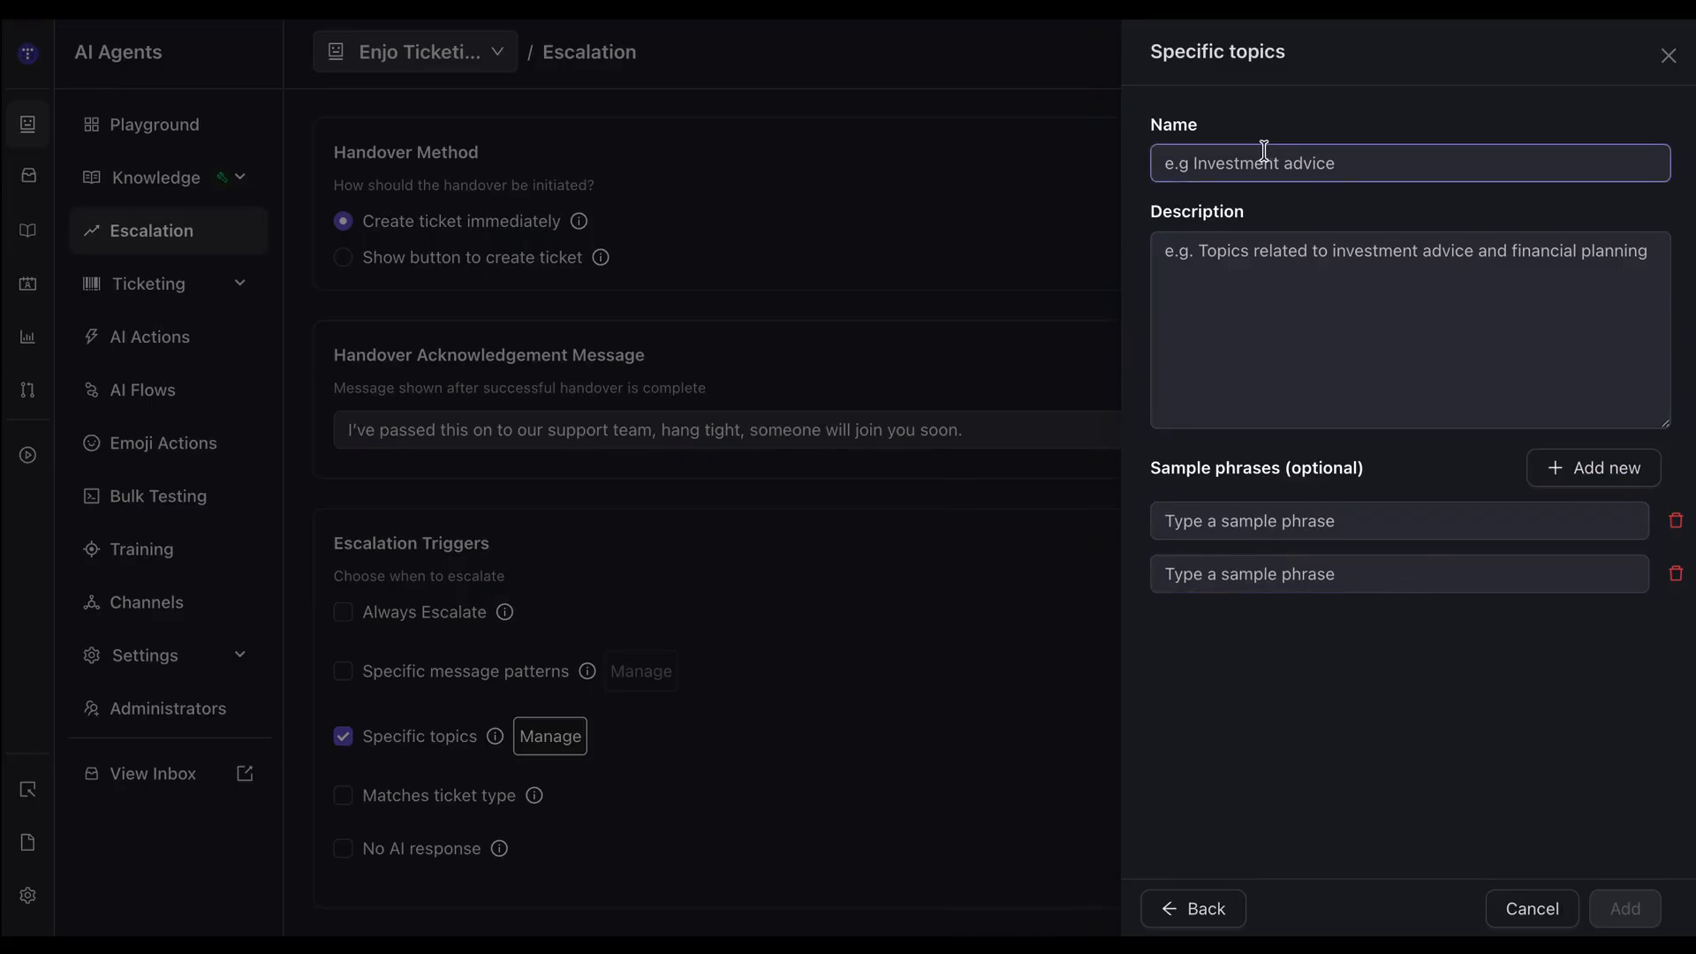
click(1244, 250)
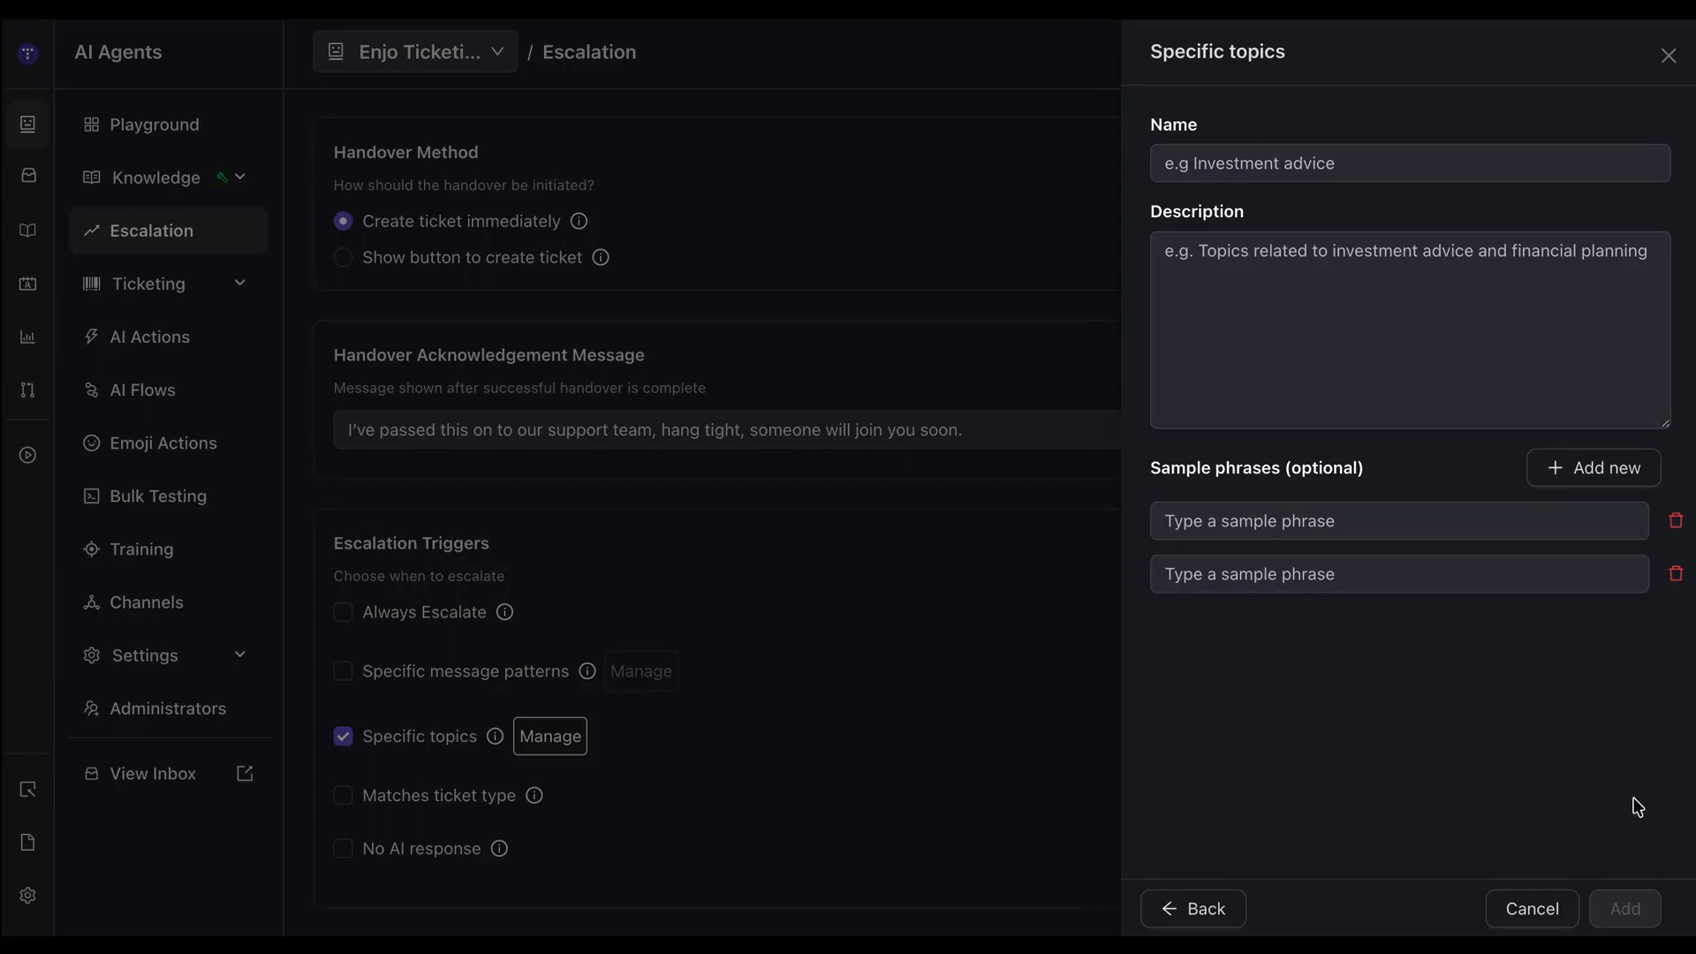
click(1006, 520)
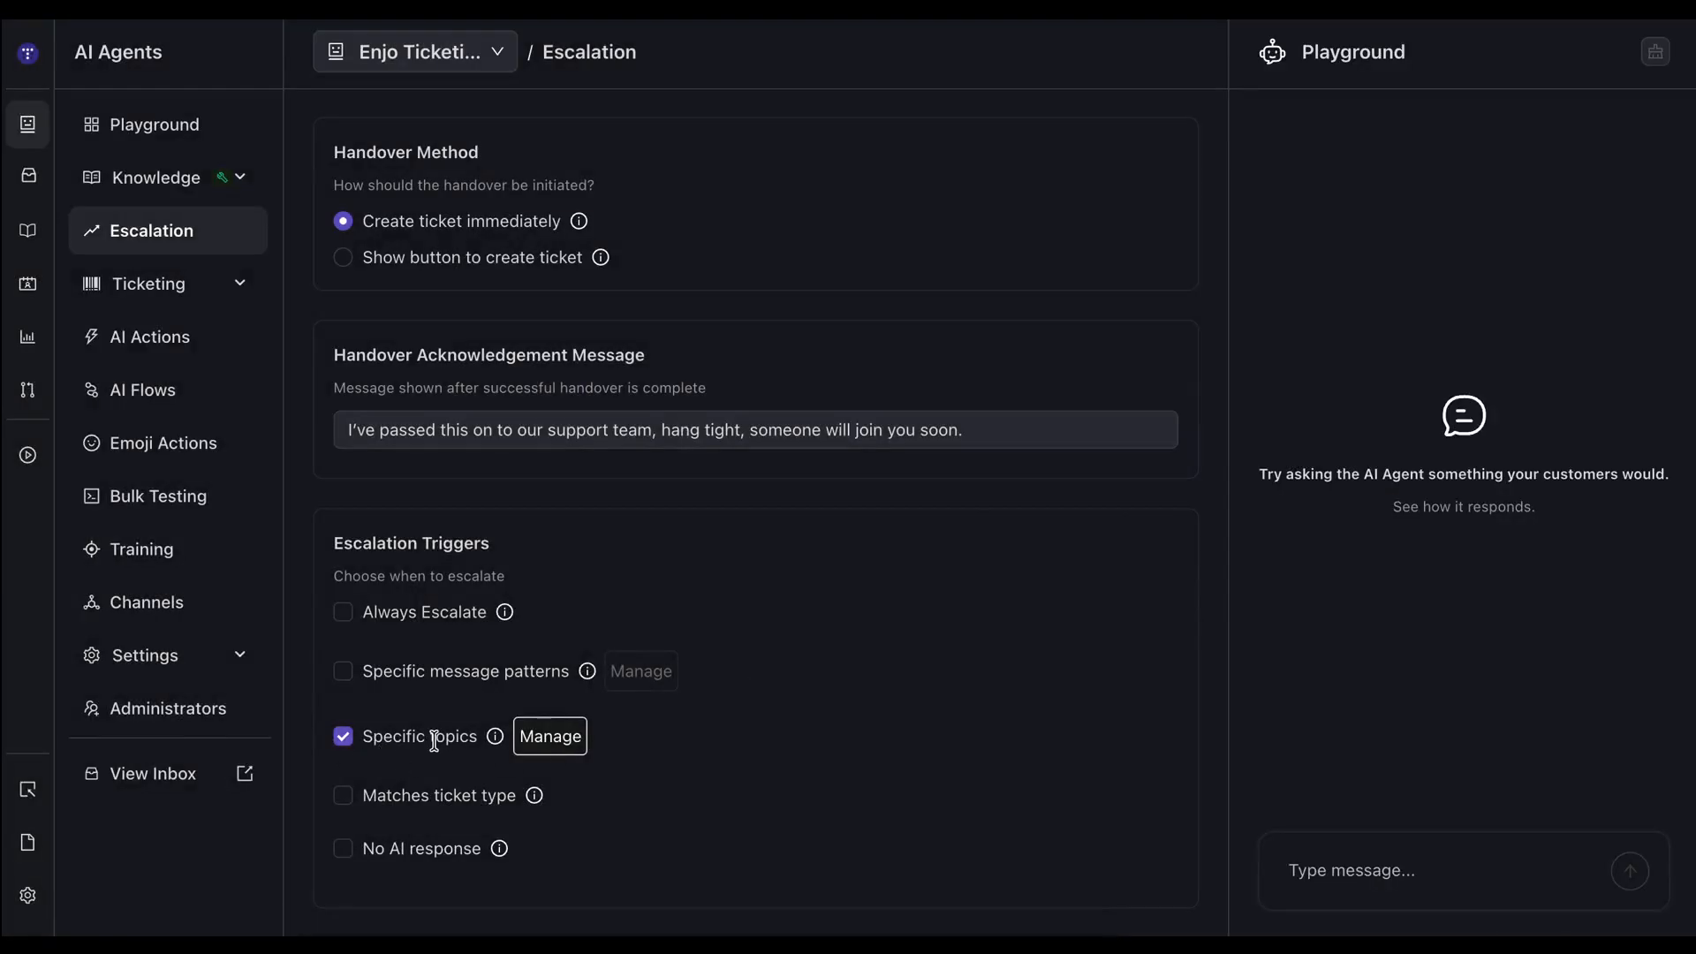
Enable the Matches ticket type trigger and open the ticketing request types.
click(343, 797)
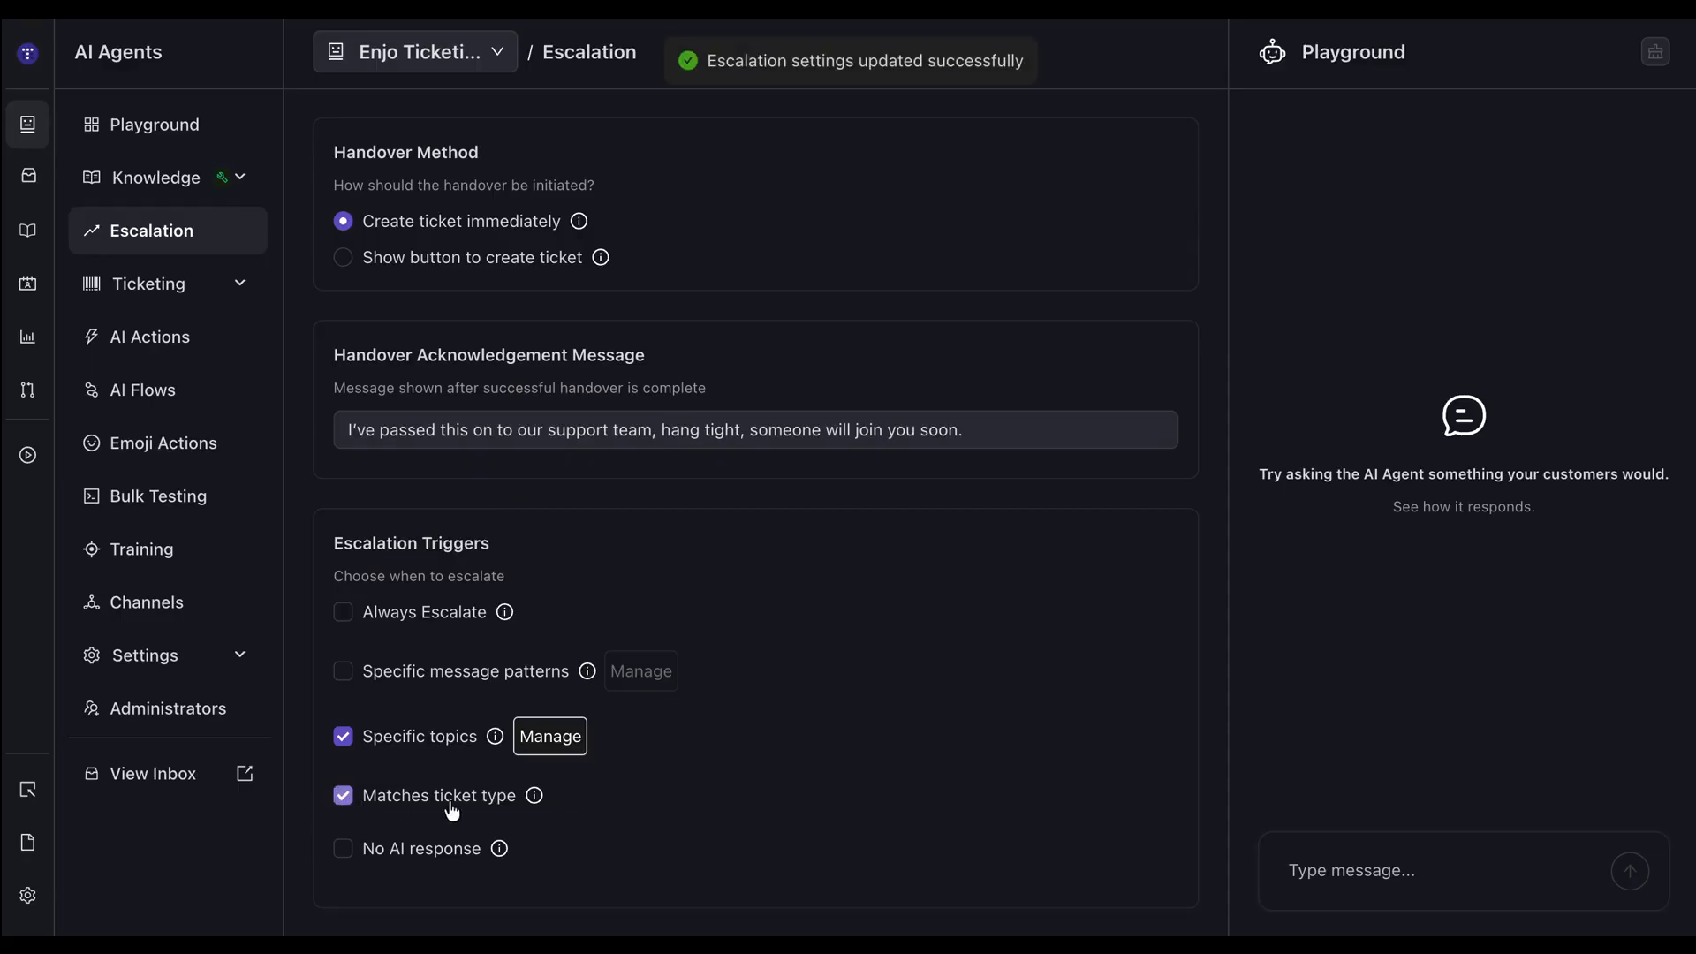
mouse_move(536, 804)
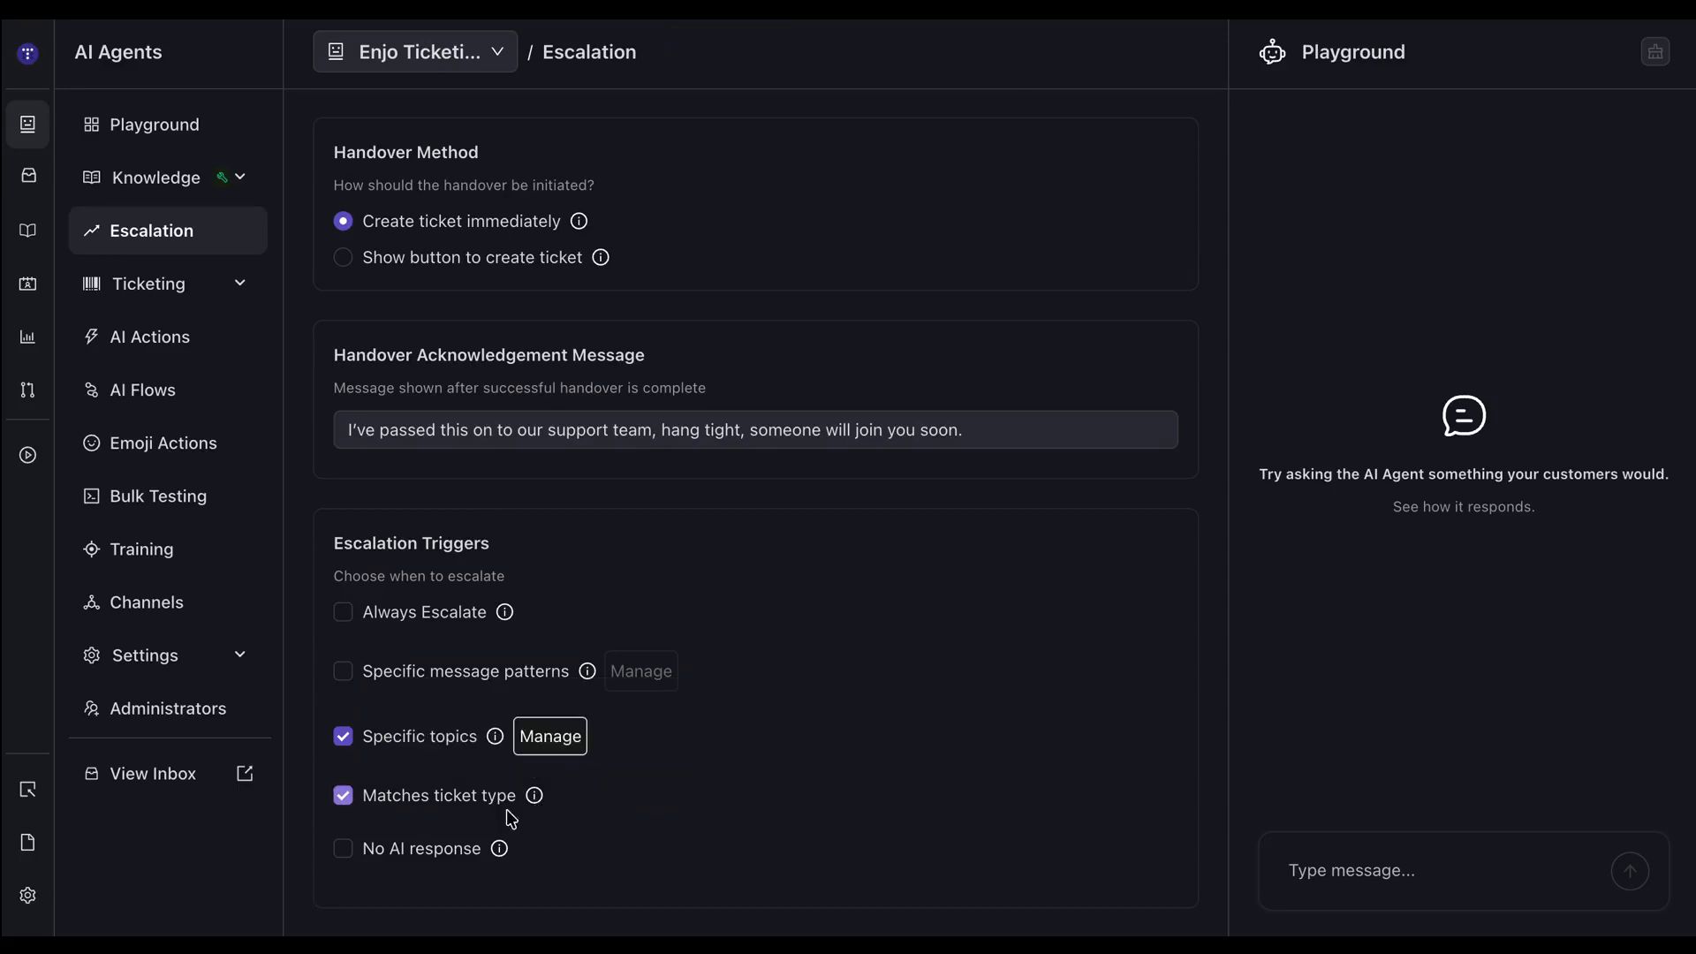
click(197, 287)
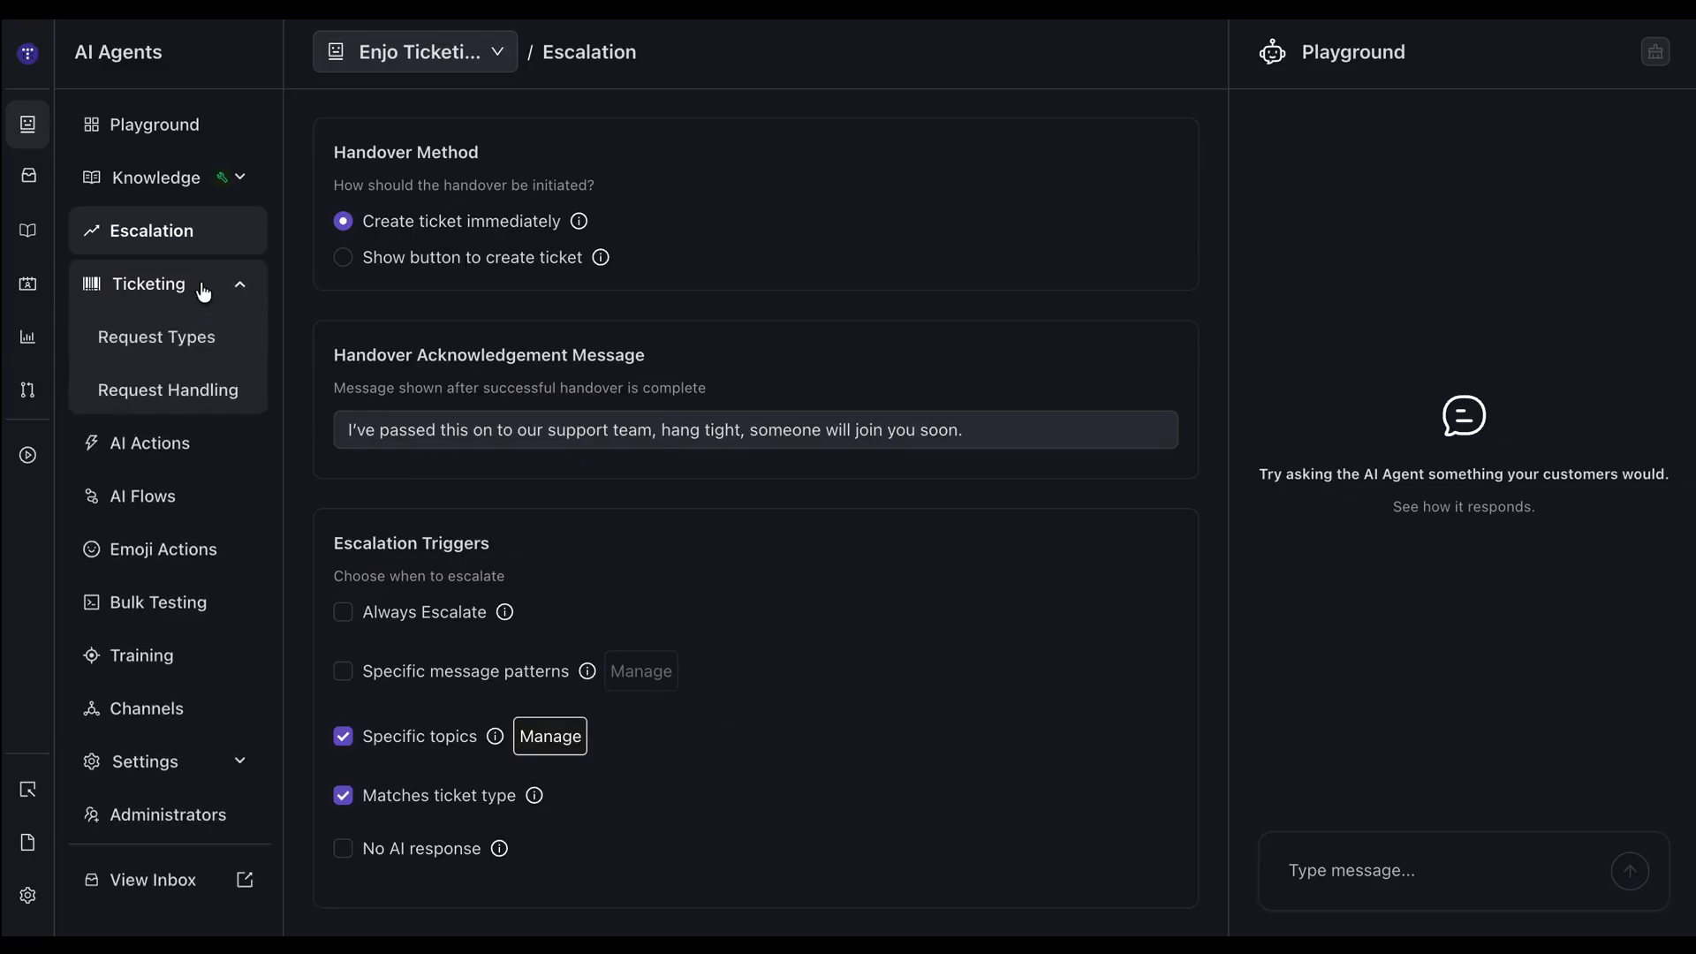
click(185, 342)
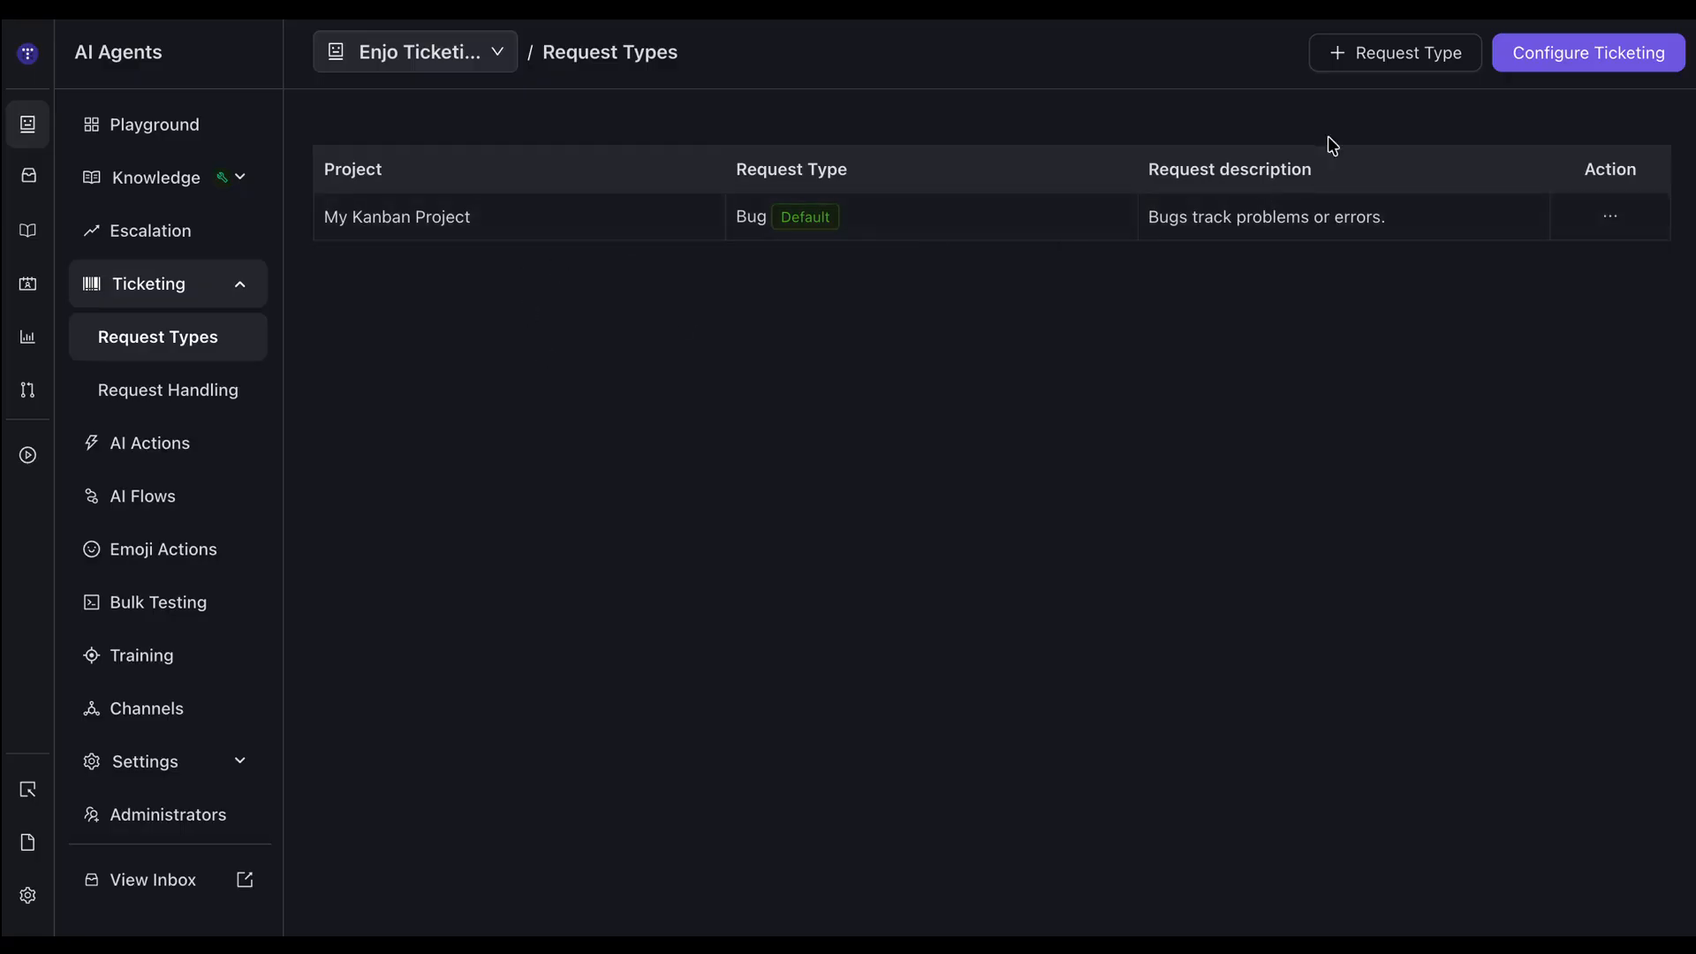
Start a new request type for My Kanban Project, view the available request types, and discard the form.
click(1405, 53)
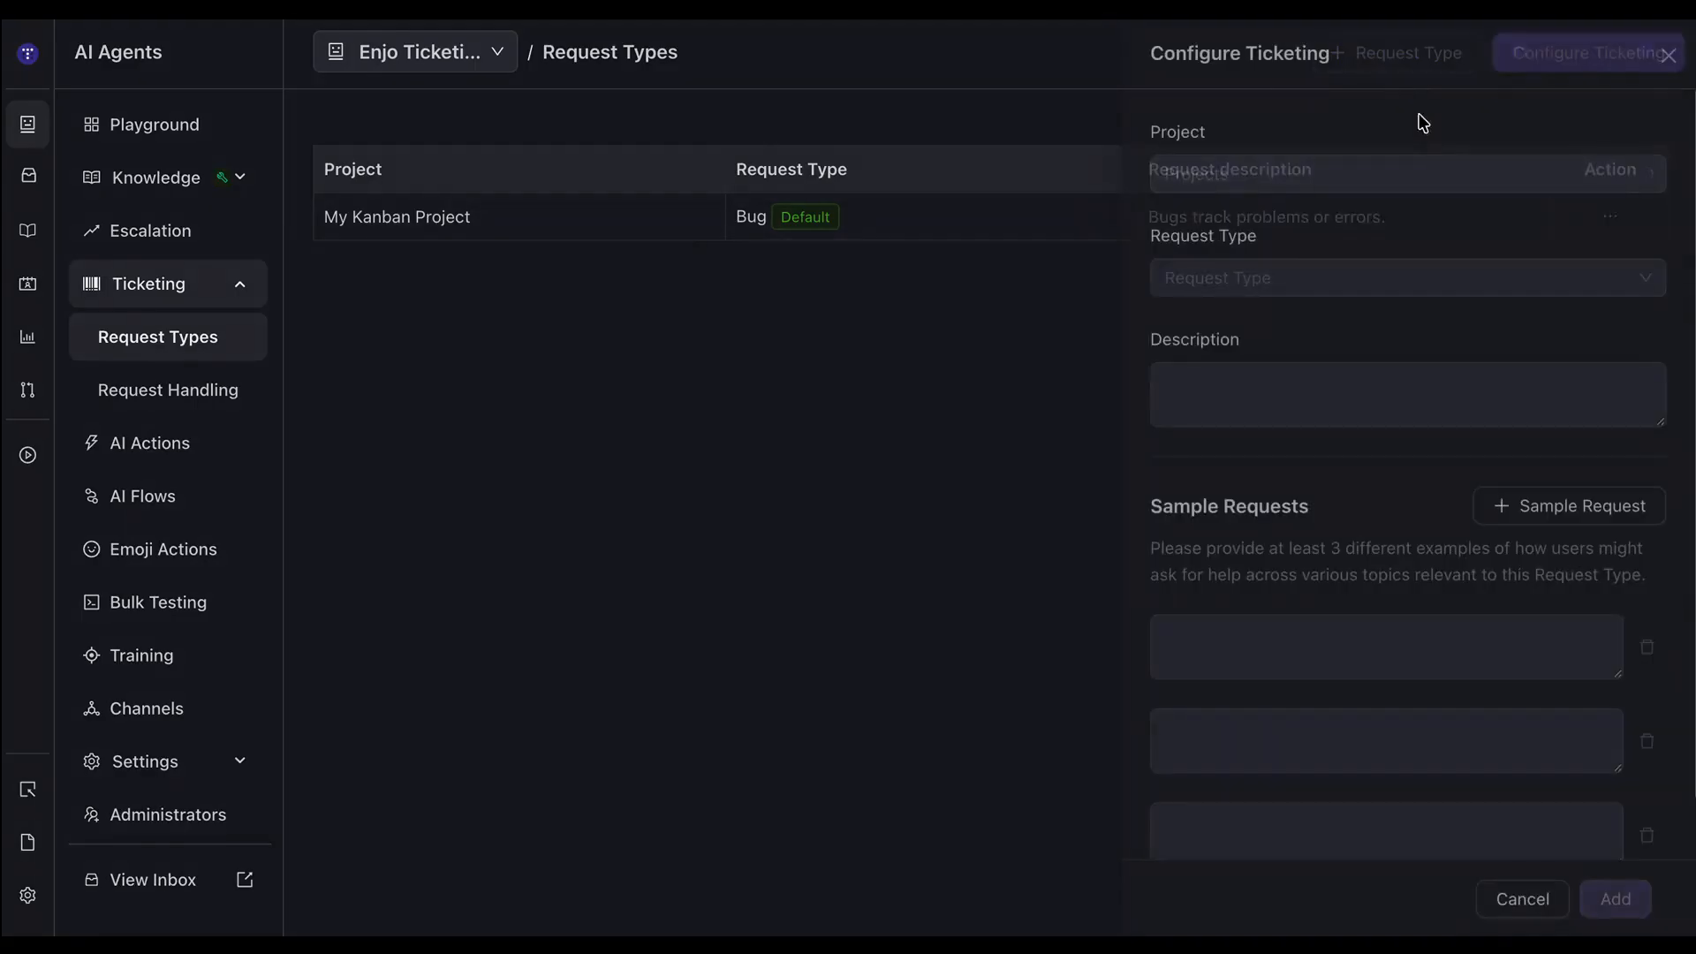
click(1254, 276)
click(1204, 181)
click(1210, 269)
click(1212, 279)
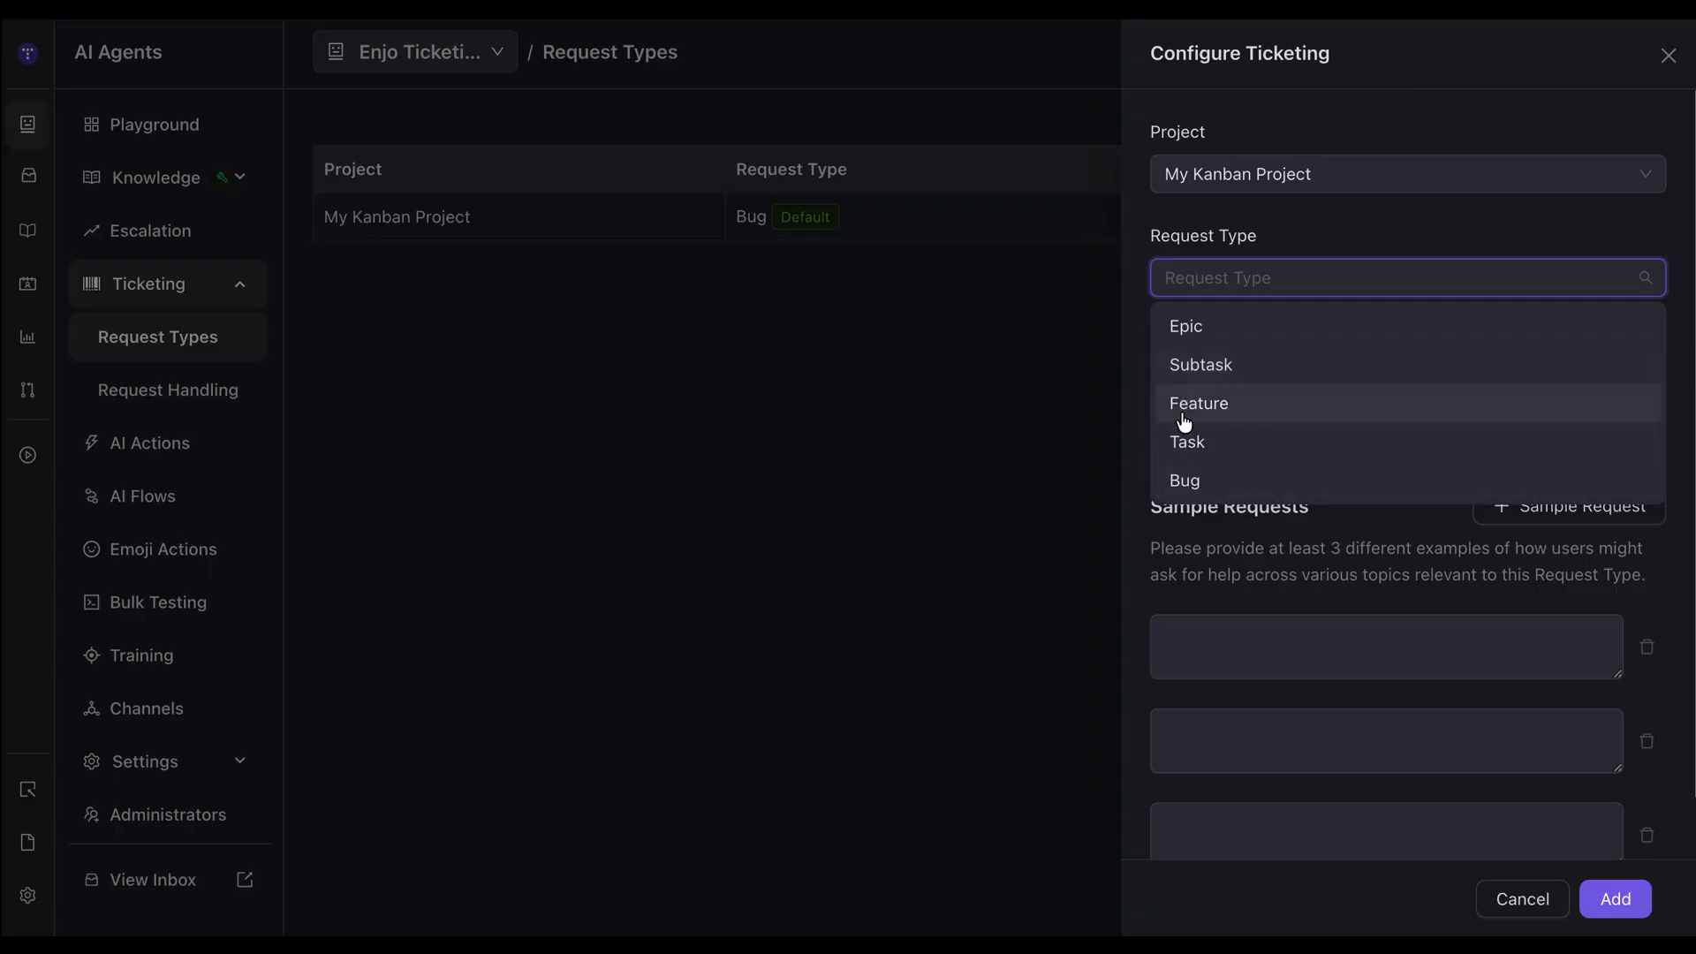
click(914, 323)
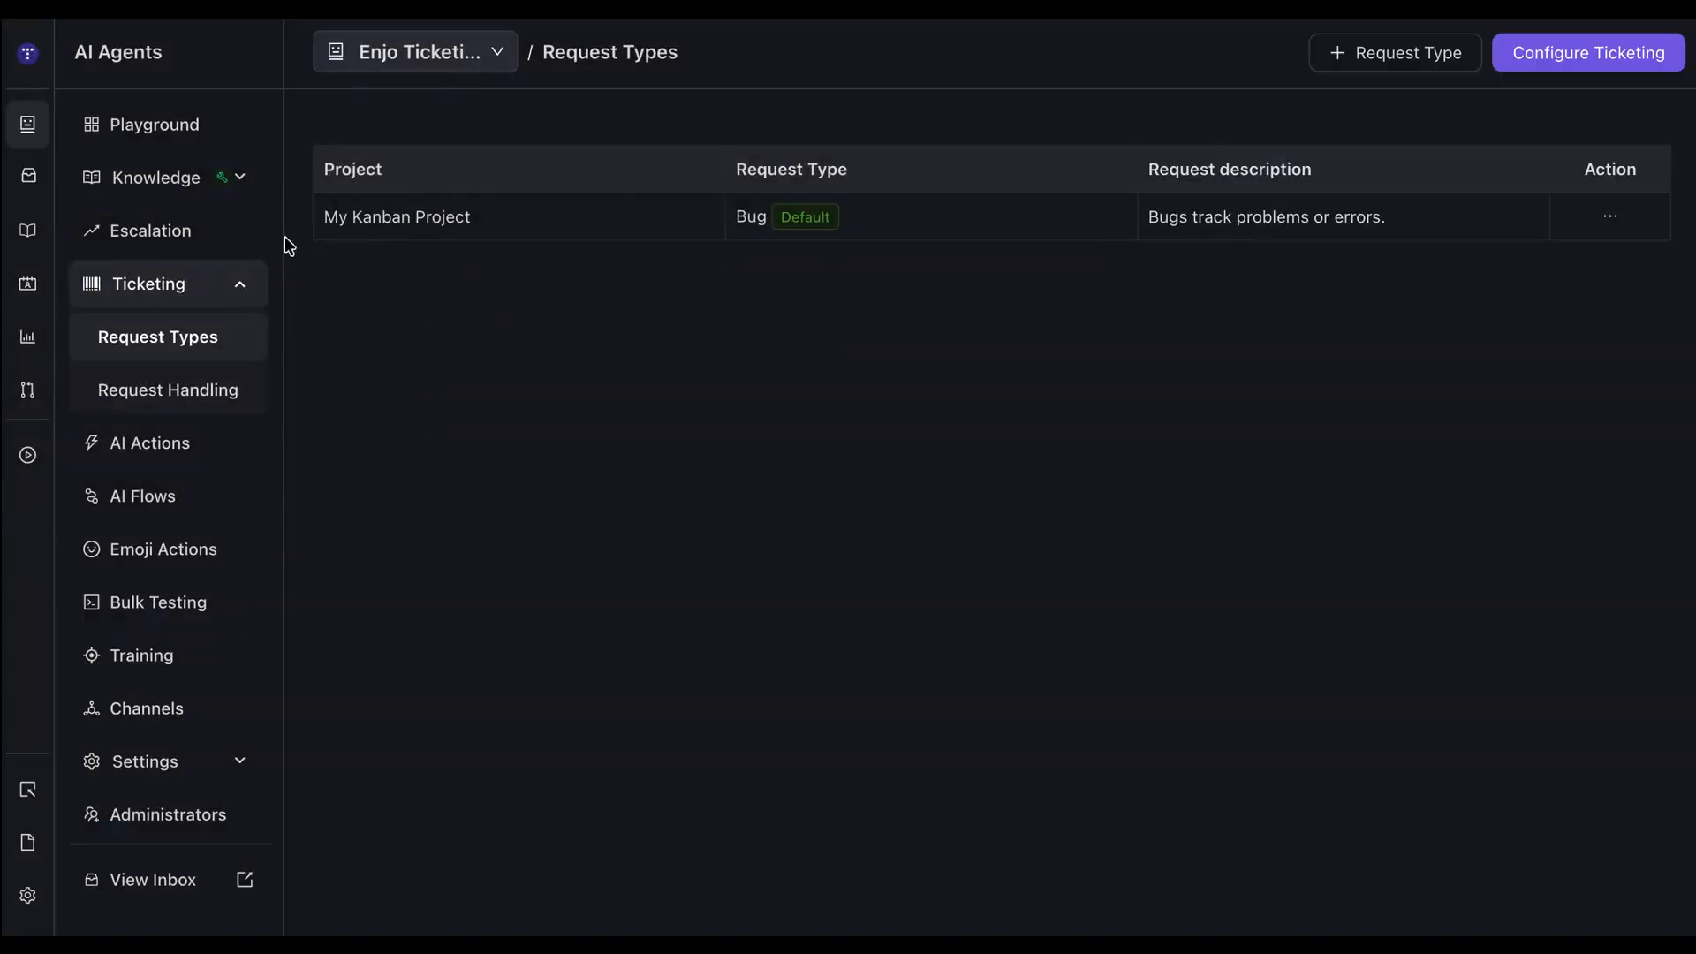
Return to the escalation settings and enable the No AI response trigger.
click(162, 235)
scroll(565, 680, down, 10)
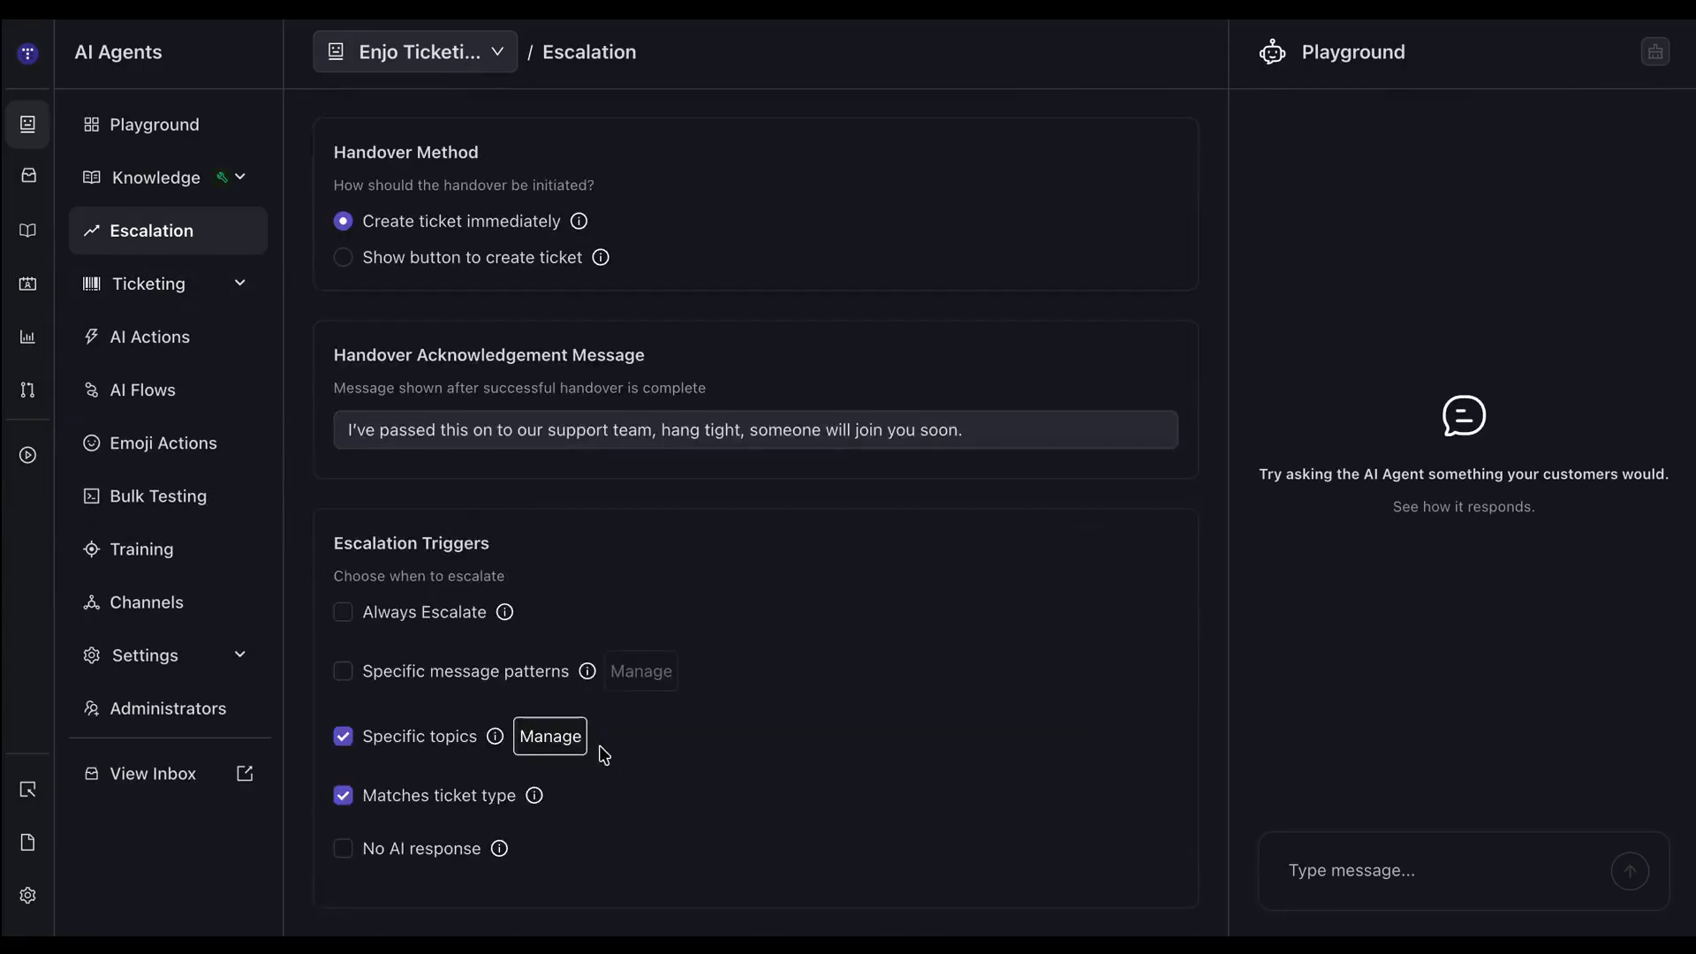
click(342, 849)
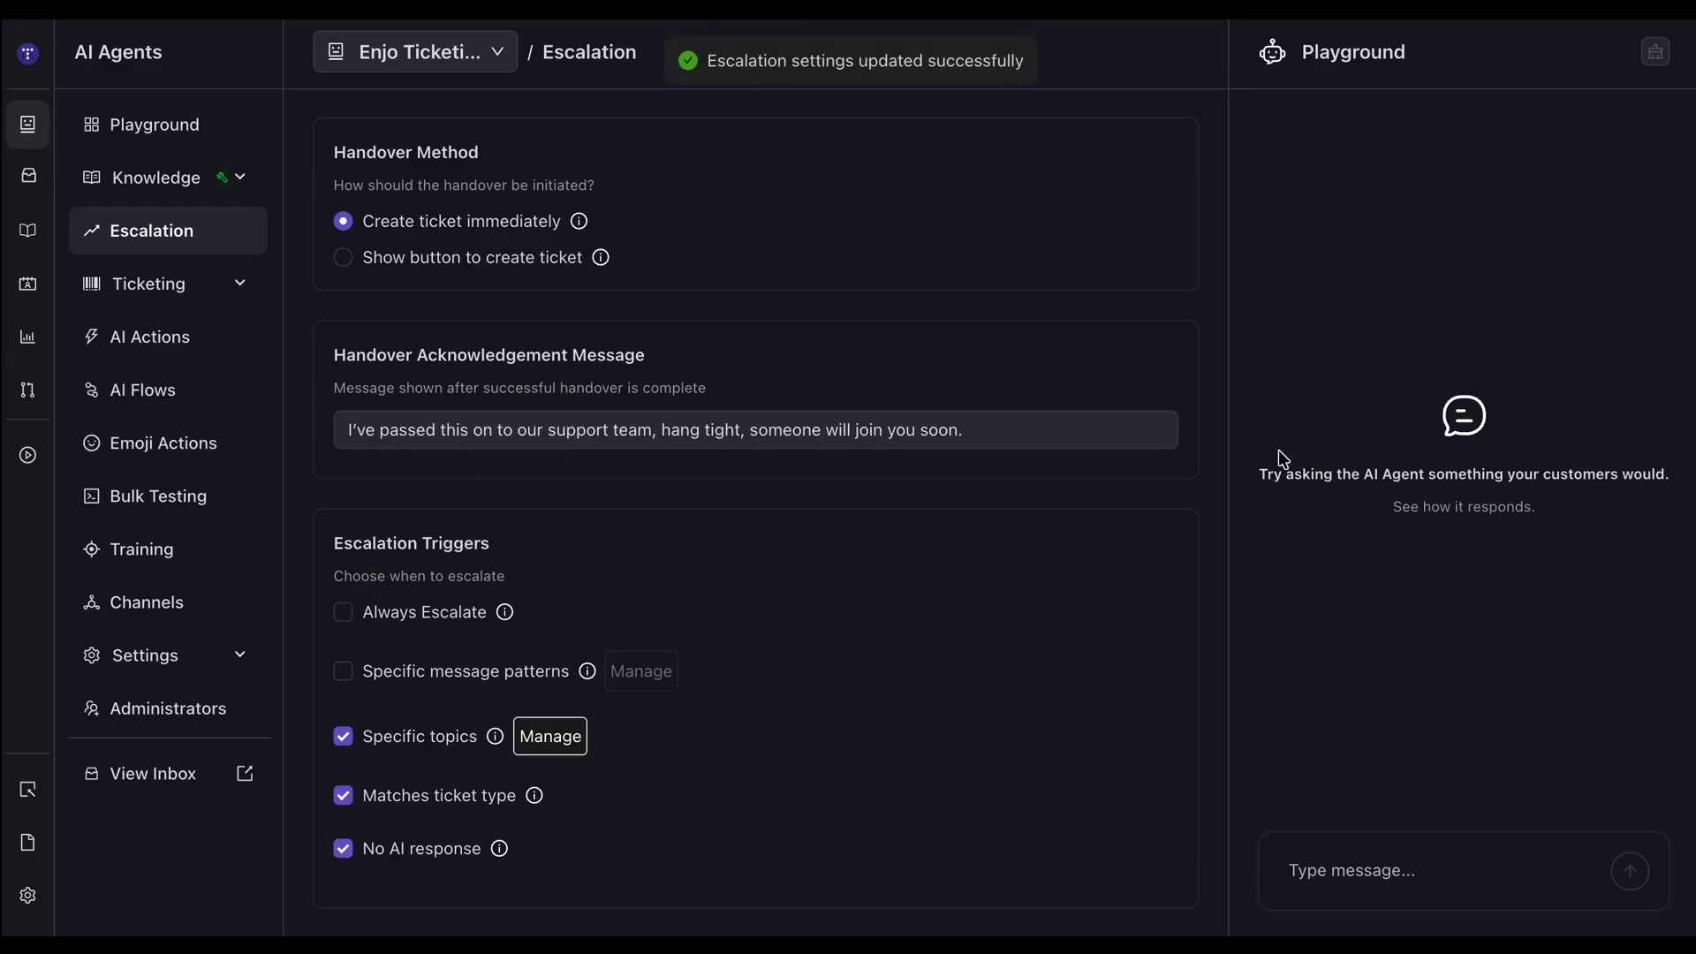